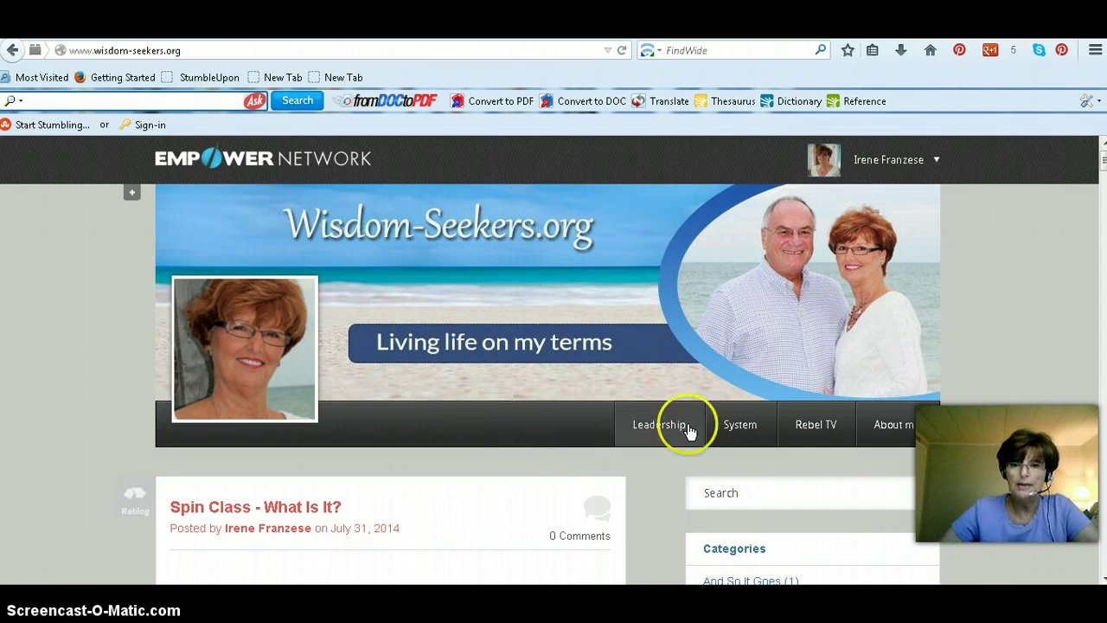
- Open the RebelTV page and look over its welcome text, 24:35 video and Join the Rebelution banner
left_click(817, 427)
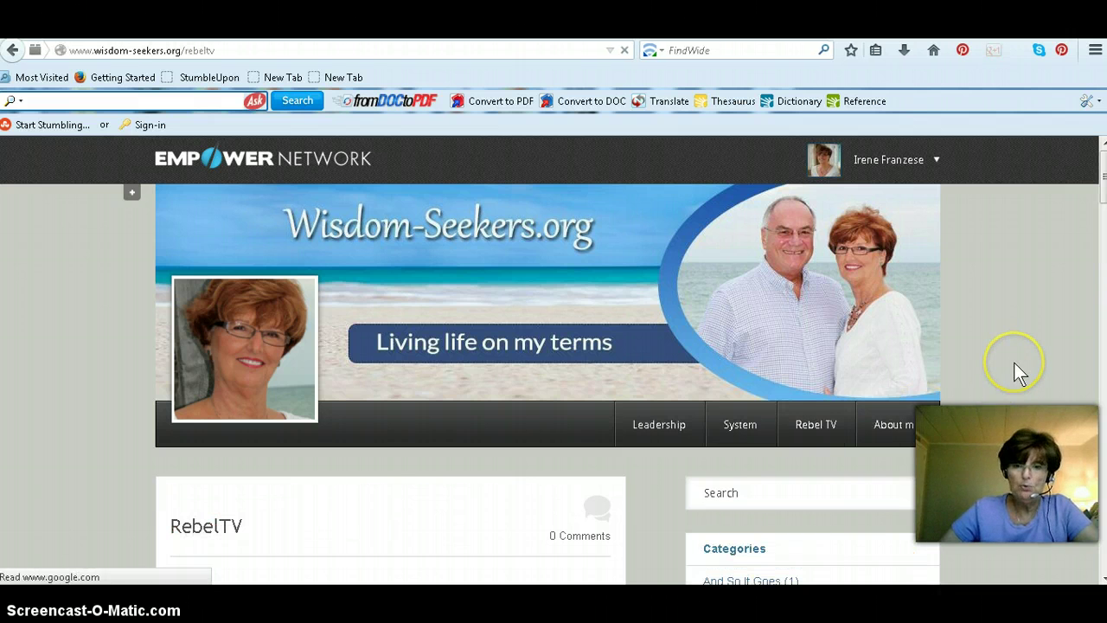
scroll(1017, 417, "down", 5)
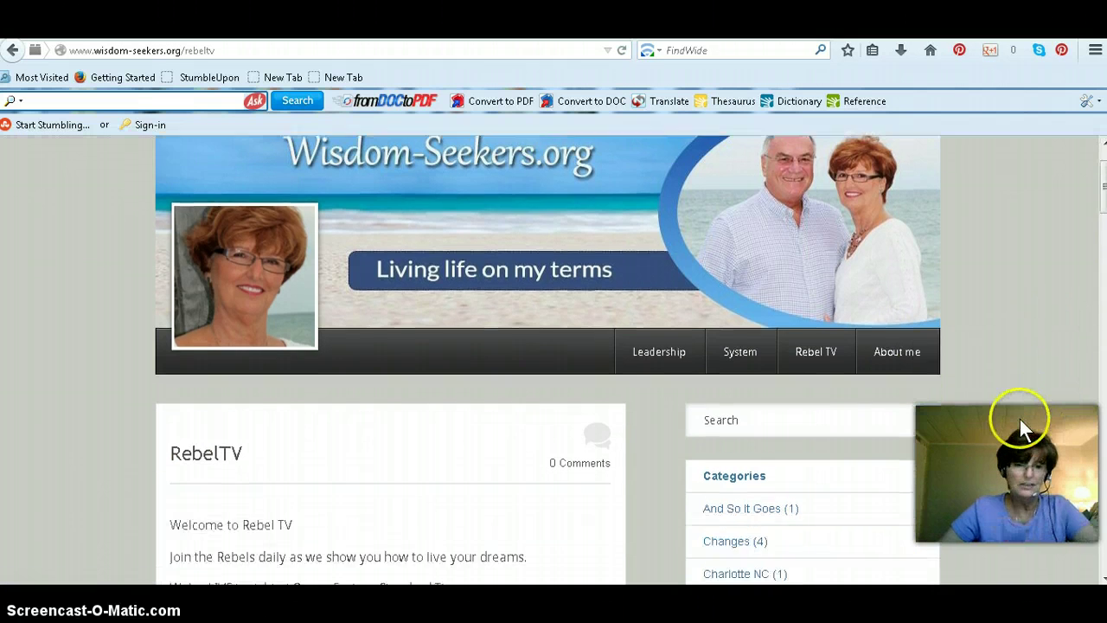
scroll(1016, 410, "up", 4)
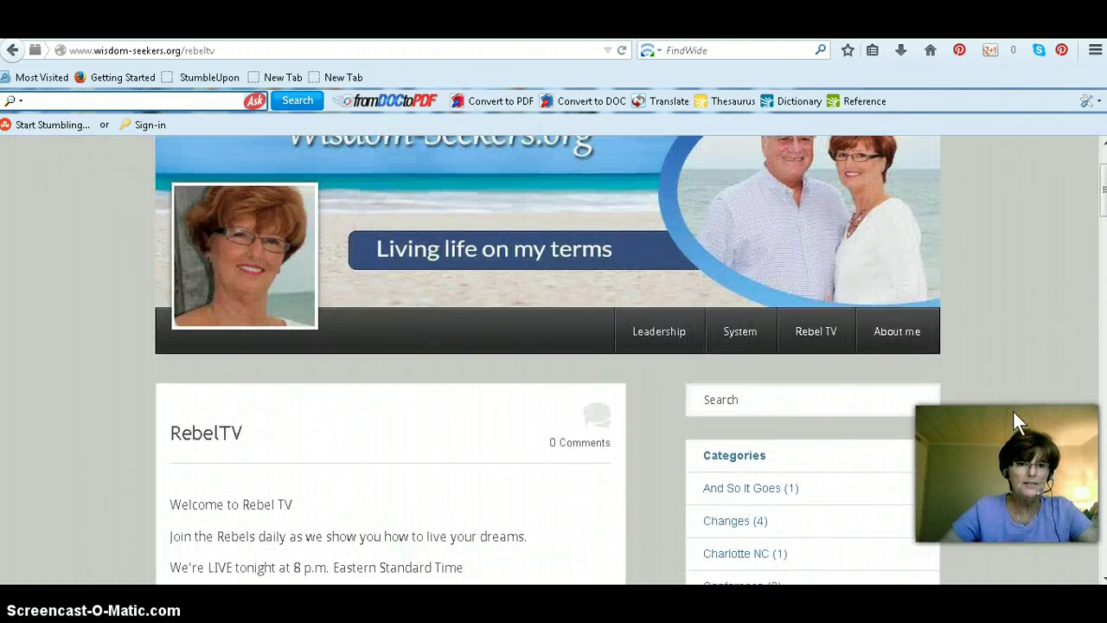
scroll(1011, 411, "down", 2)
scroll(1004, 419, "down", 10)
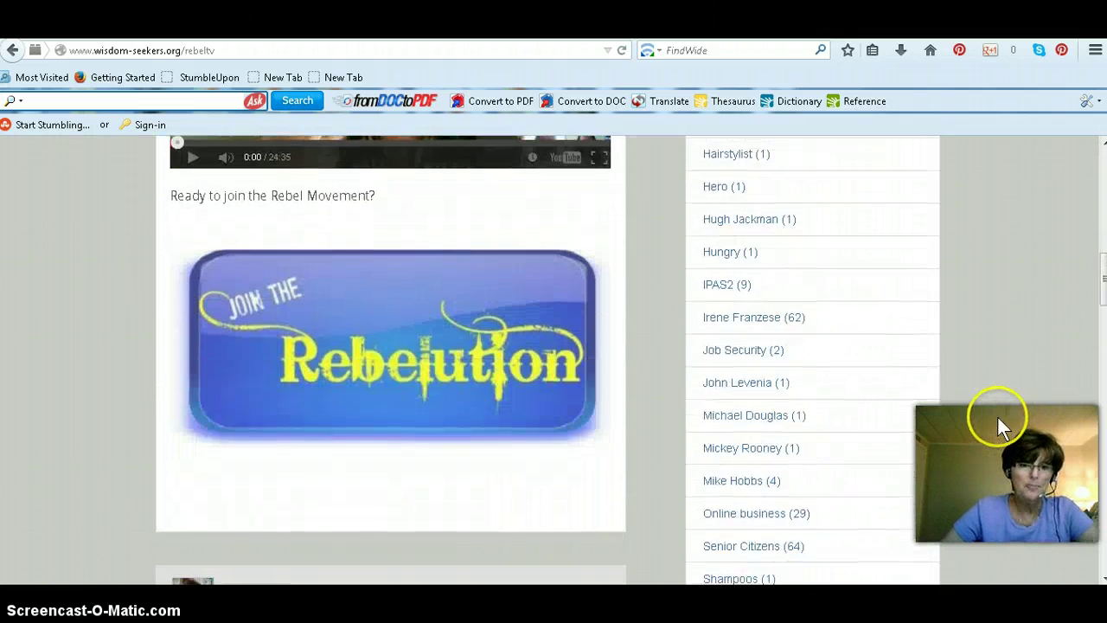
scroll(998, 415, "up", 12)
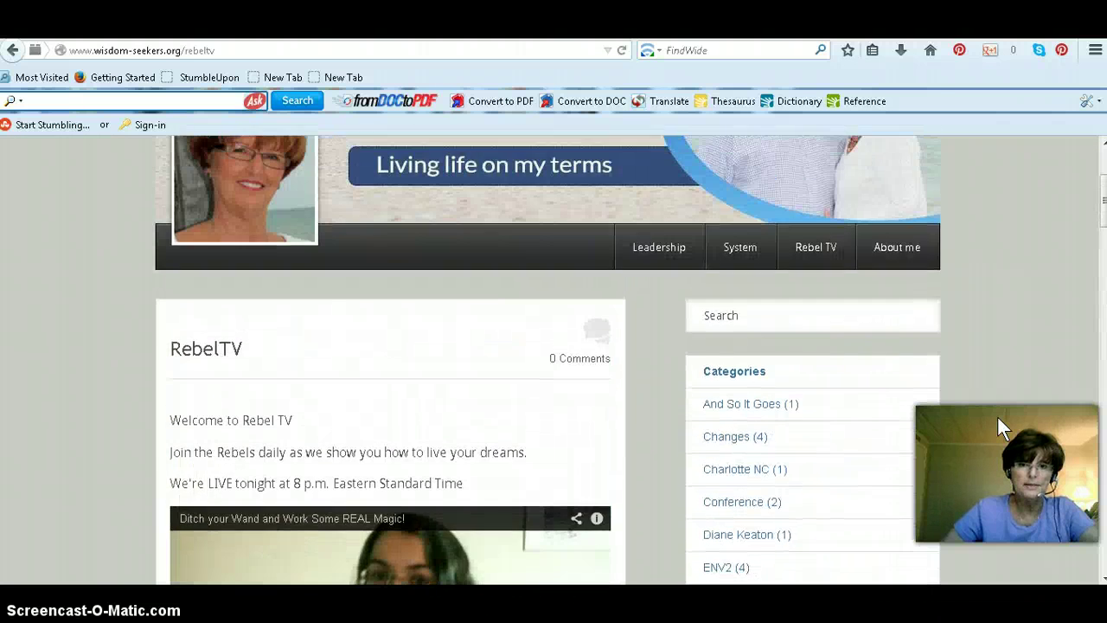
left_click(959, 431)
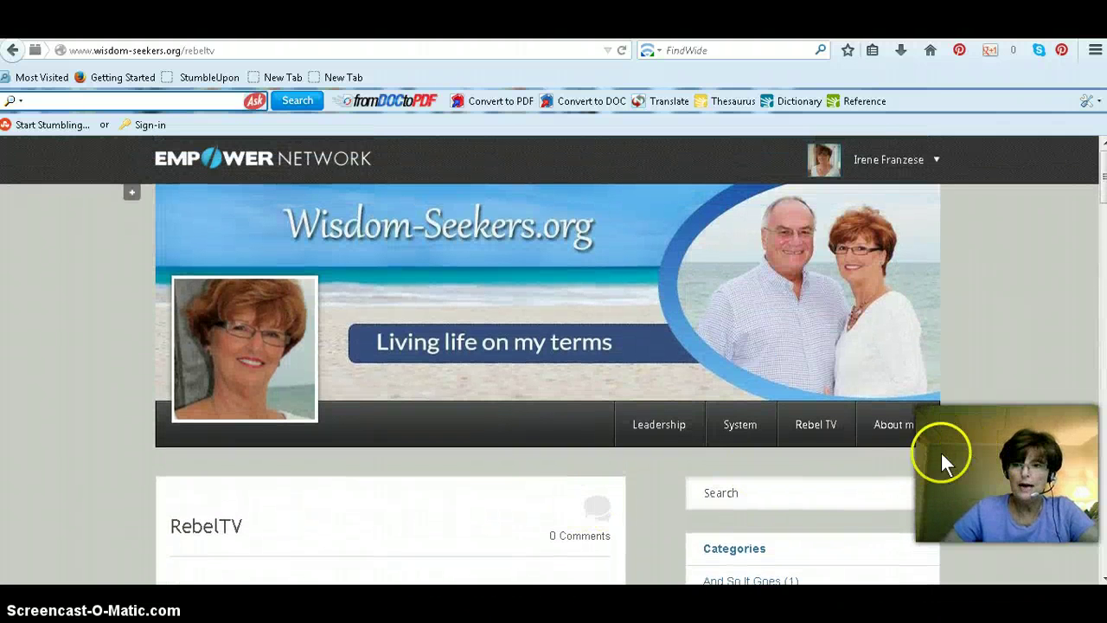
- Open the About Me page and read through its greeting, personal photo and categories sidebar
left_click(895, 428)
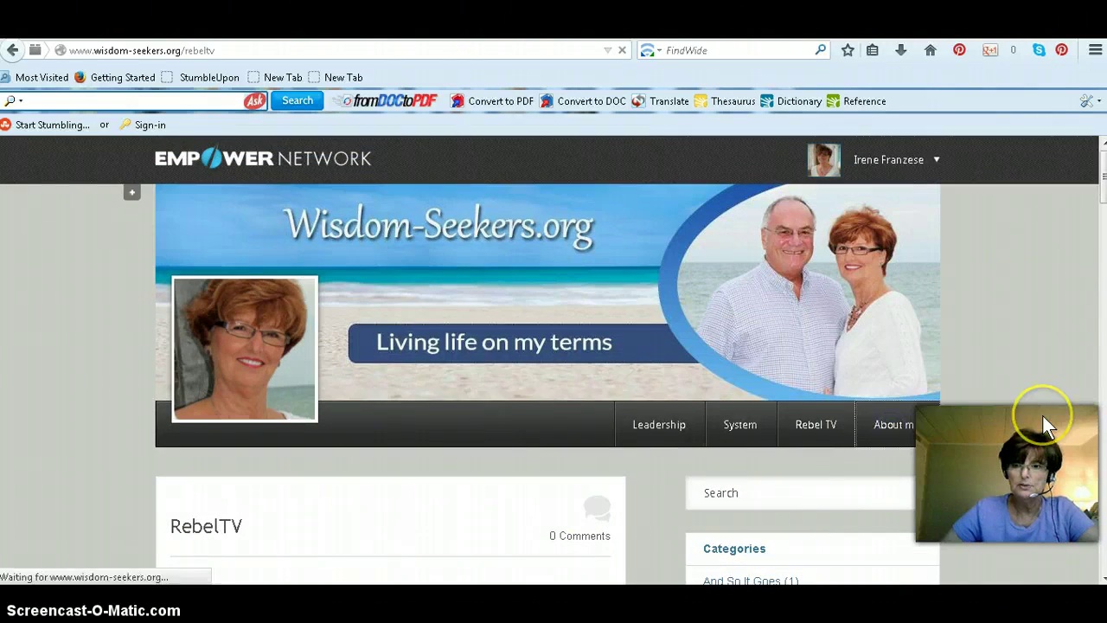
scroll(1039, 414, "down", 4)
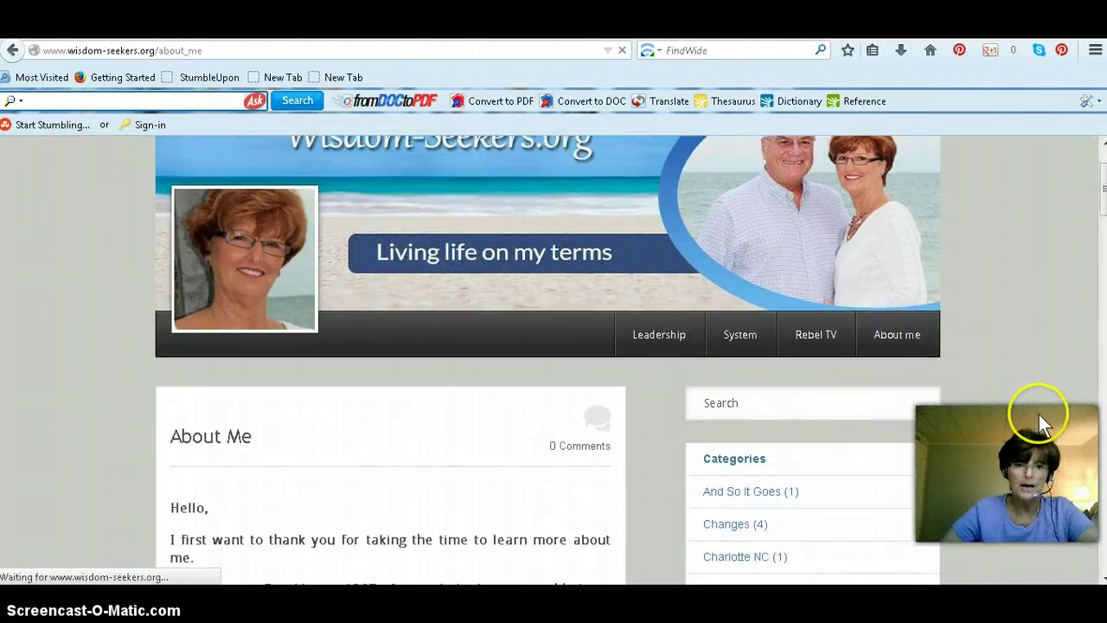
scroll(1029, 411, "down", 18)
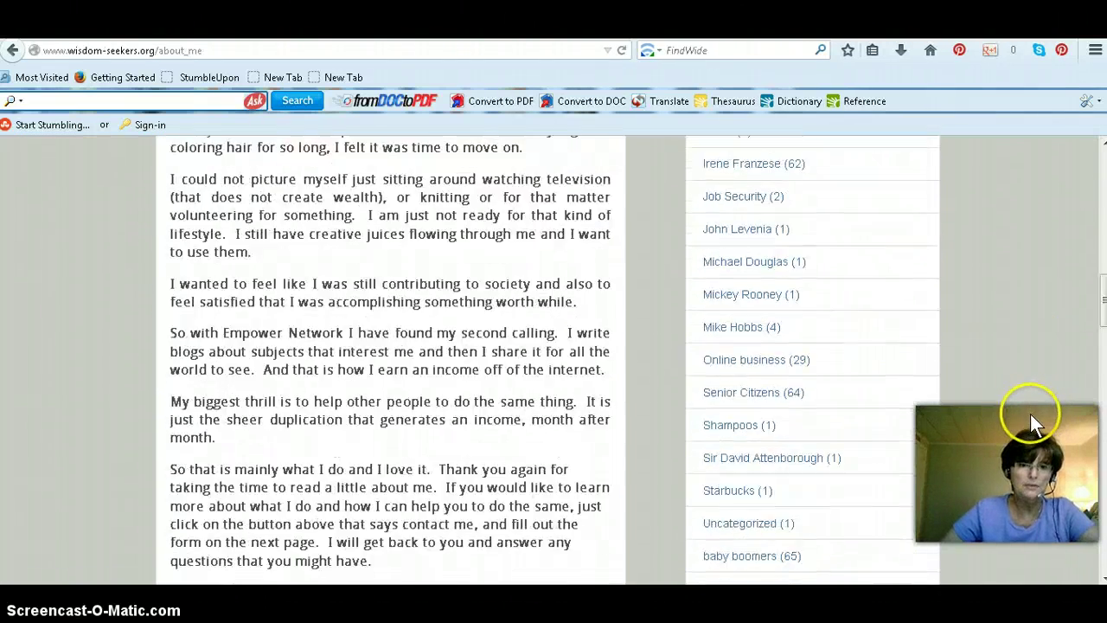
scroll(767, 339, "up", 20)
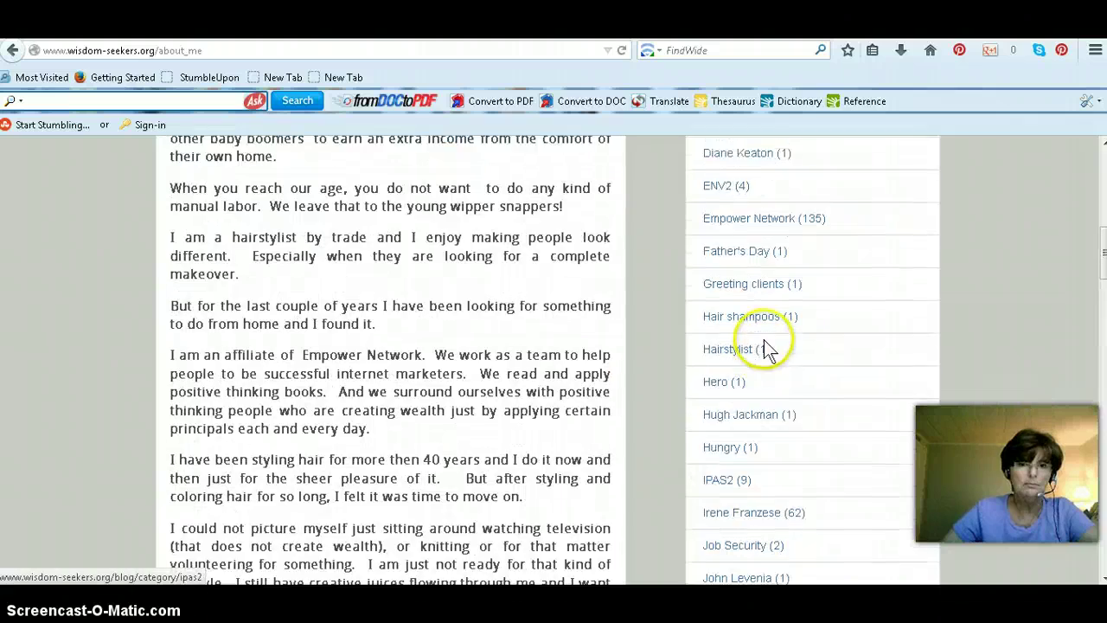
scroll(1024, 372, "down", 20)
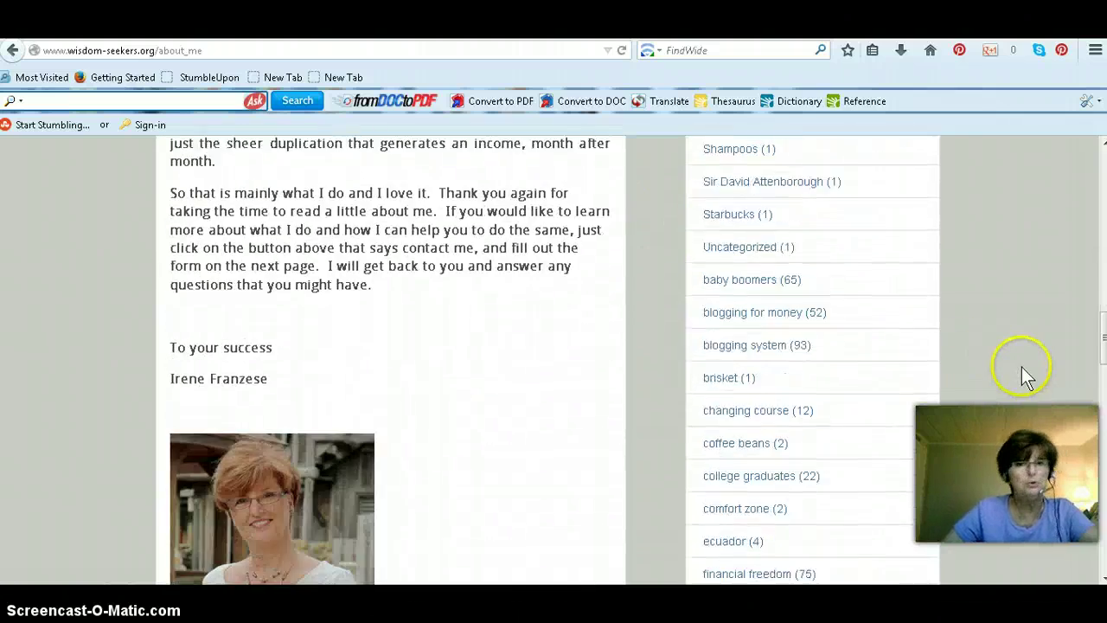
scroll(1024, 378, "up", 15)
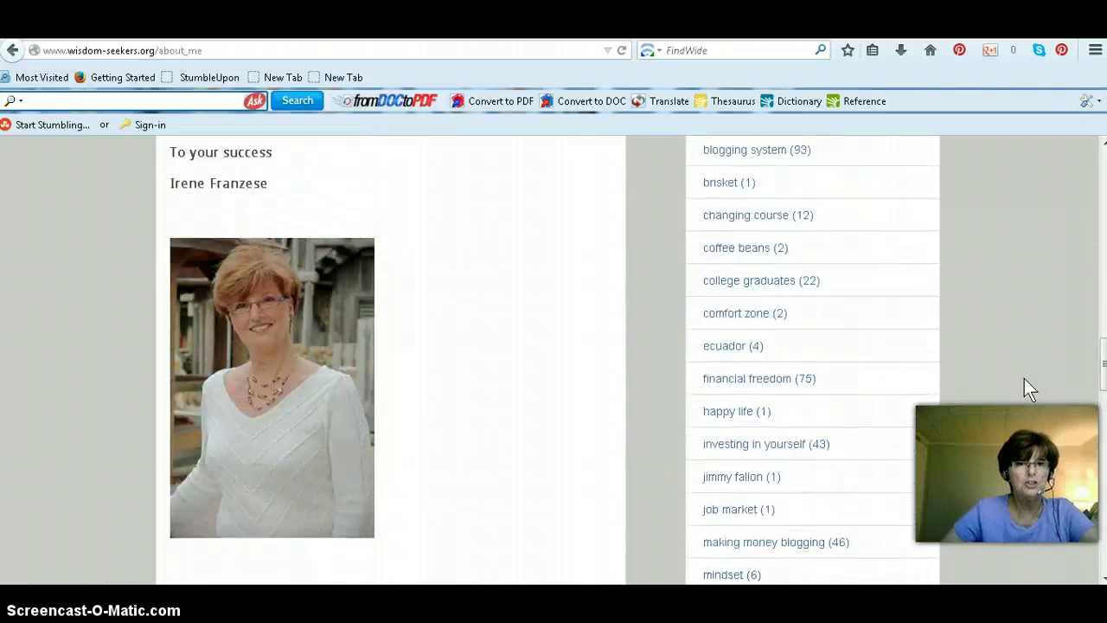
scroll(1024, 378, "up", 5)
scroll(1028, 382, "down", 2)
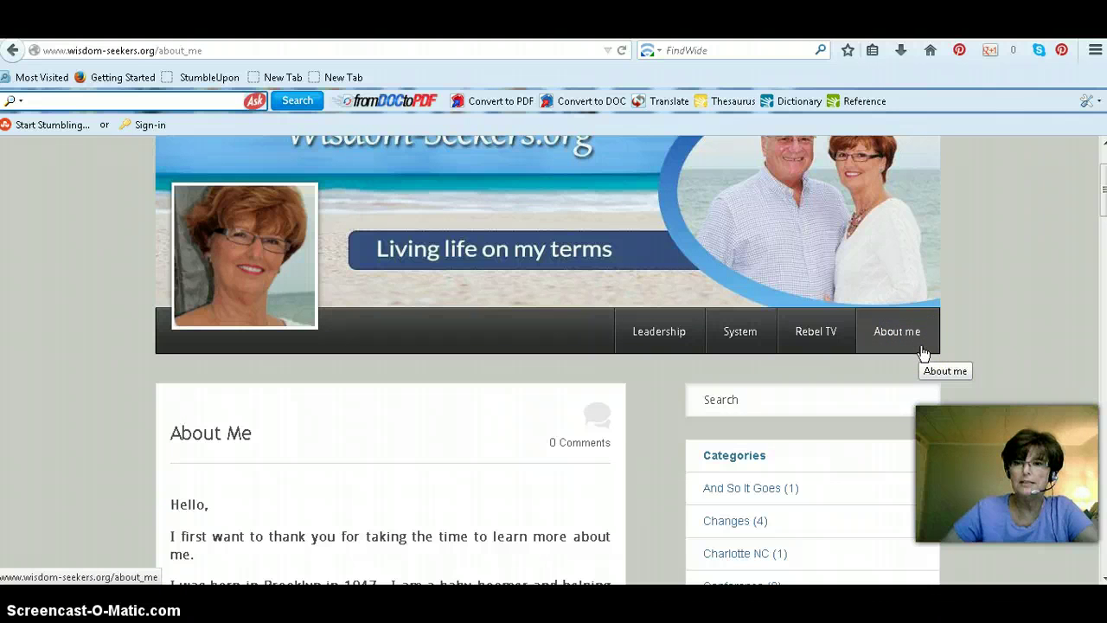
scroll(1008, 315, "up", 2)
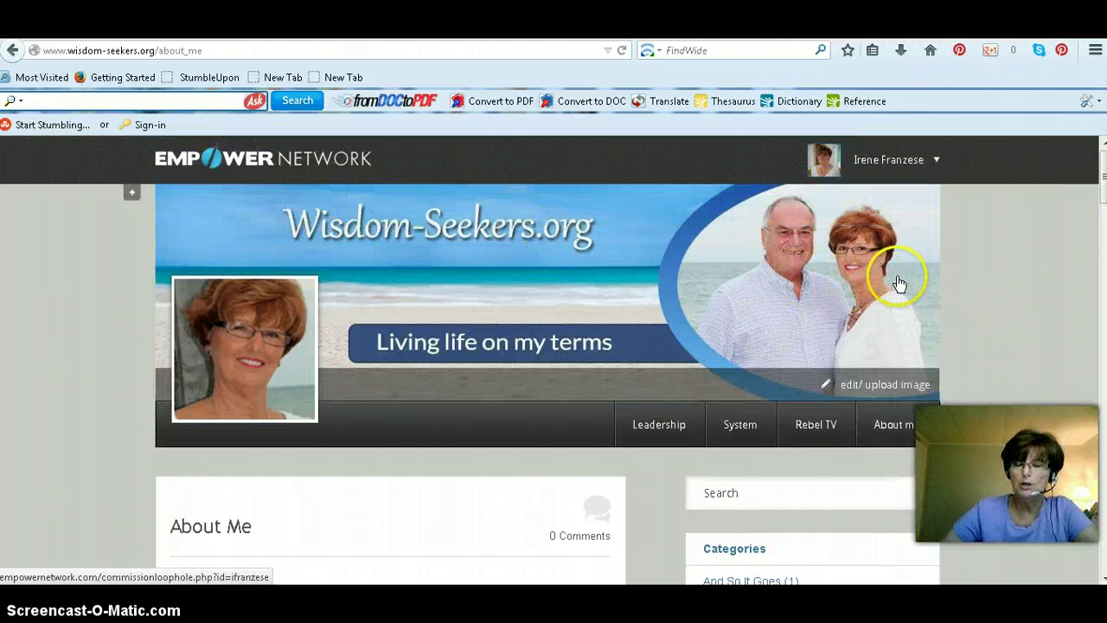
left_click(894, 182)
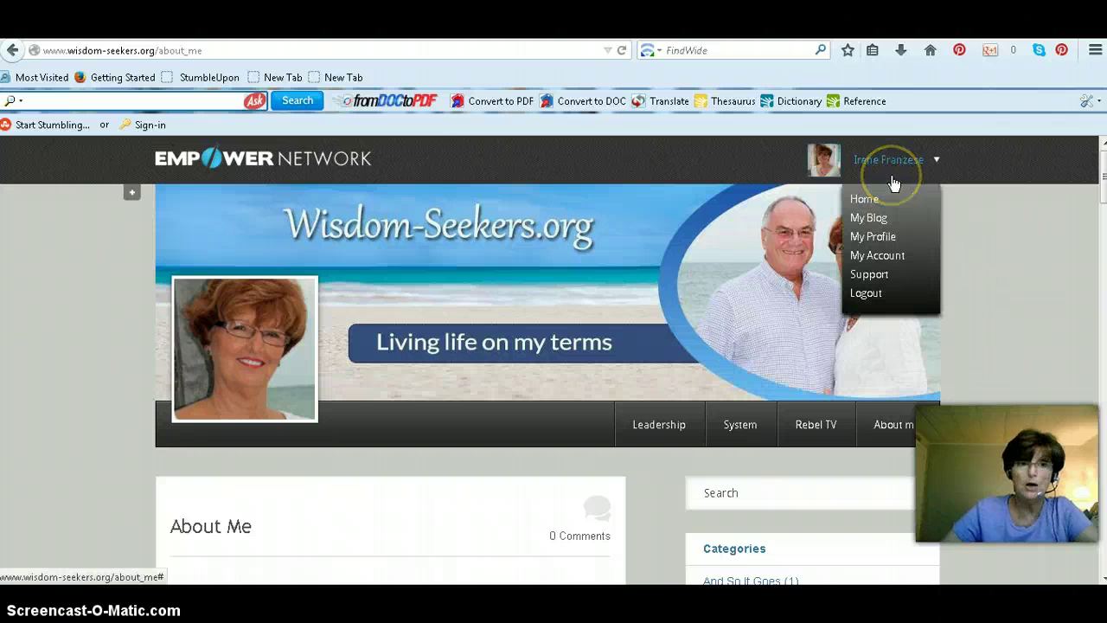
mouse_move(894, 182)
left_mouse_down()
mouse_move(905, 175)
mouse_move(894, 171)
mouse_move(888, 210)
left_mouse_up()
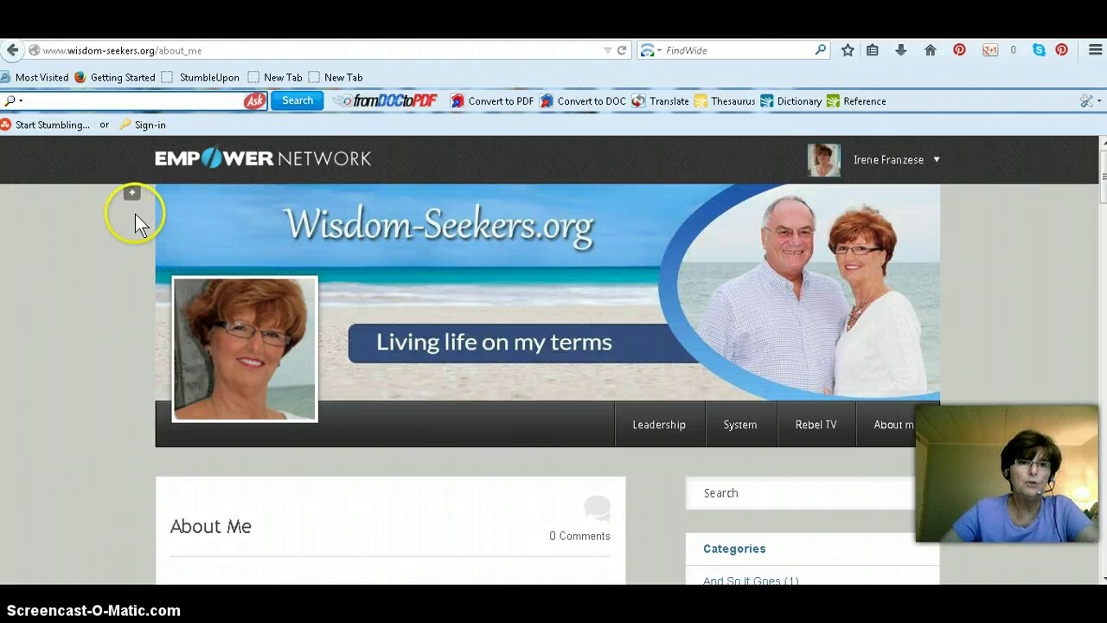
mouse_move(321, 300)
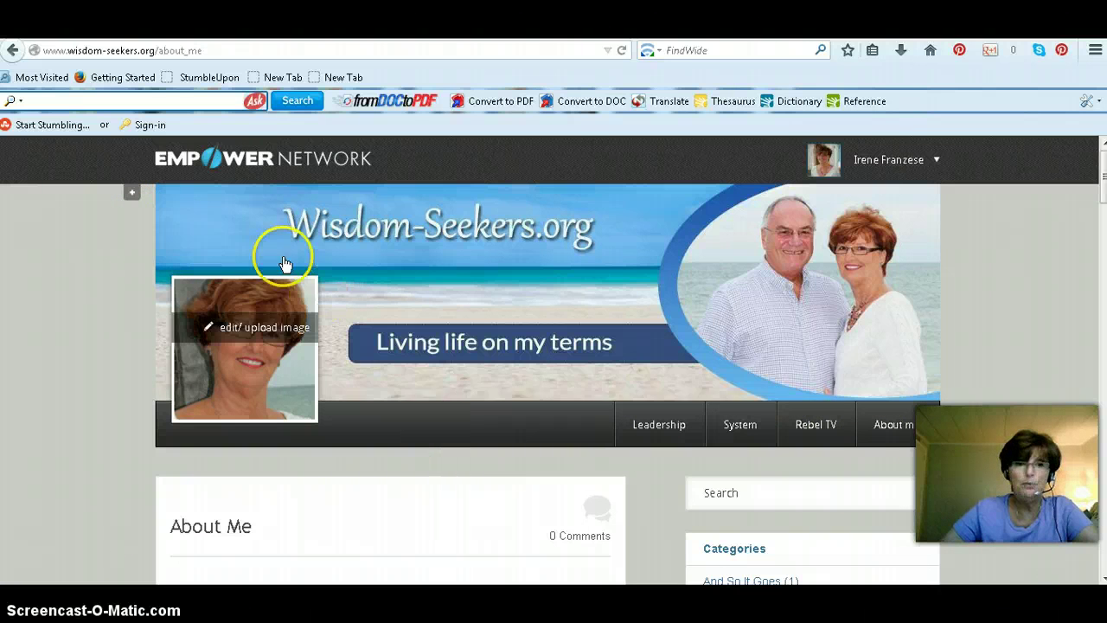
- Open the blog customization settings from the + icon beside the banner and look through them
left_click(132, 201)
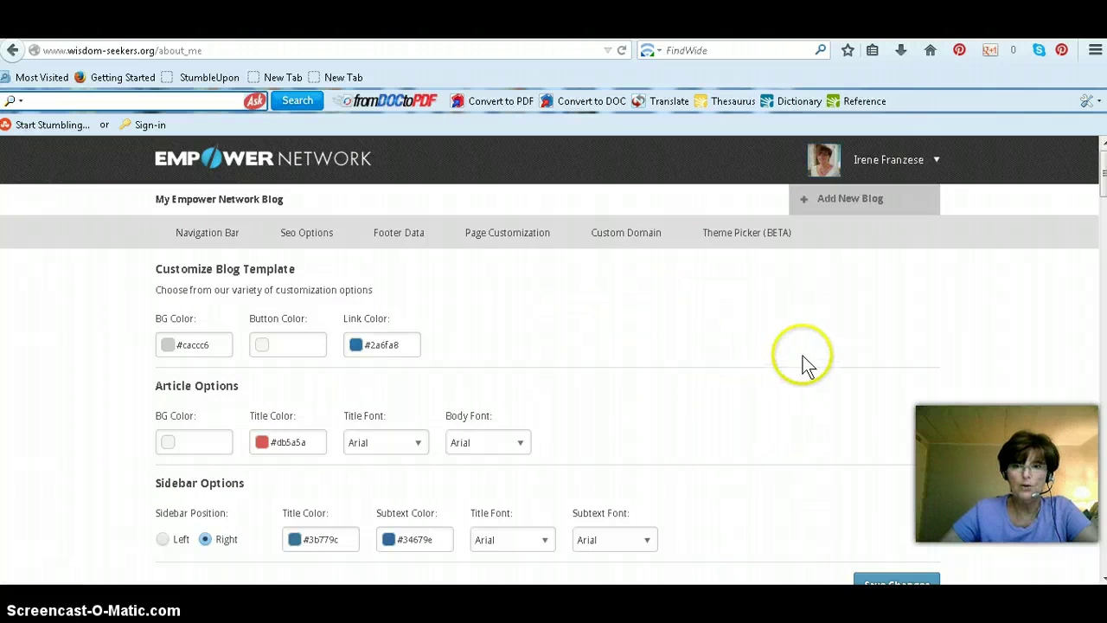
scroll(812, 359, "down", 2)
scroll(812, 359, "down", 2)
scroll(813, 360, "up", 3)
scroll(813, 359, "down", 1)
scroll(794, 337, "up", 2)
- Review the Navigation Bar links, toggling Home on and off, then view the static pages list
left_click(216, 235)
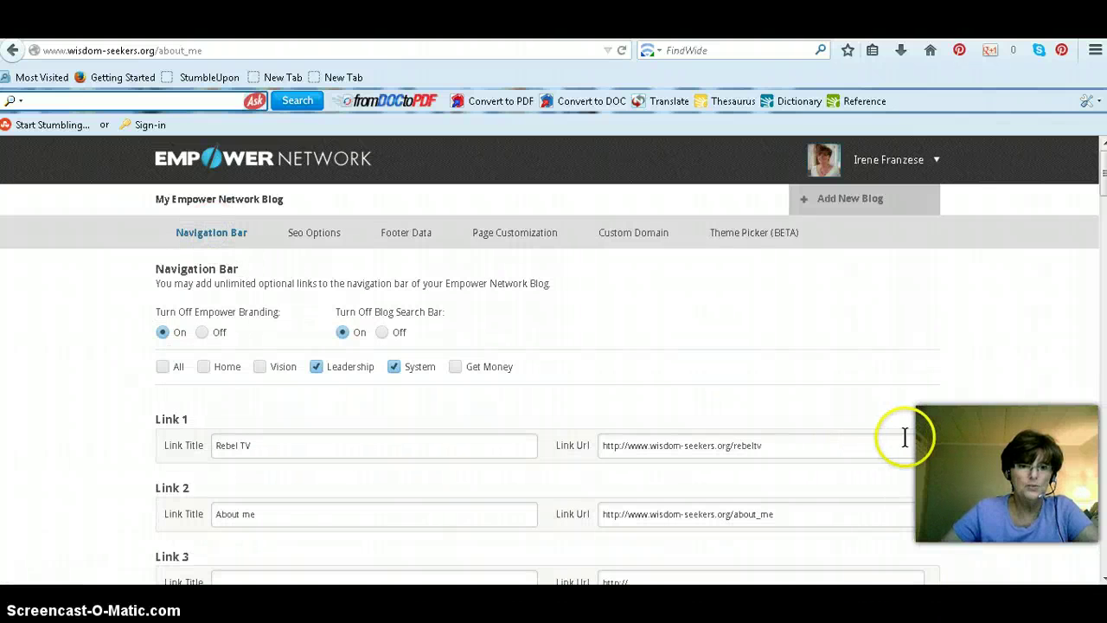
scroll(902, 437, "down", 2)
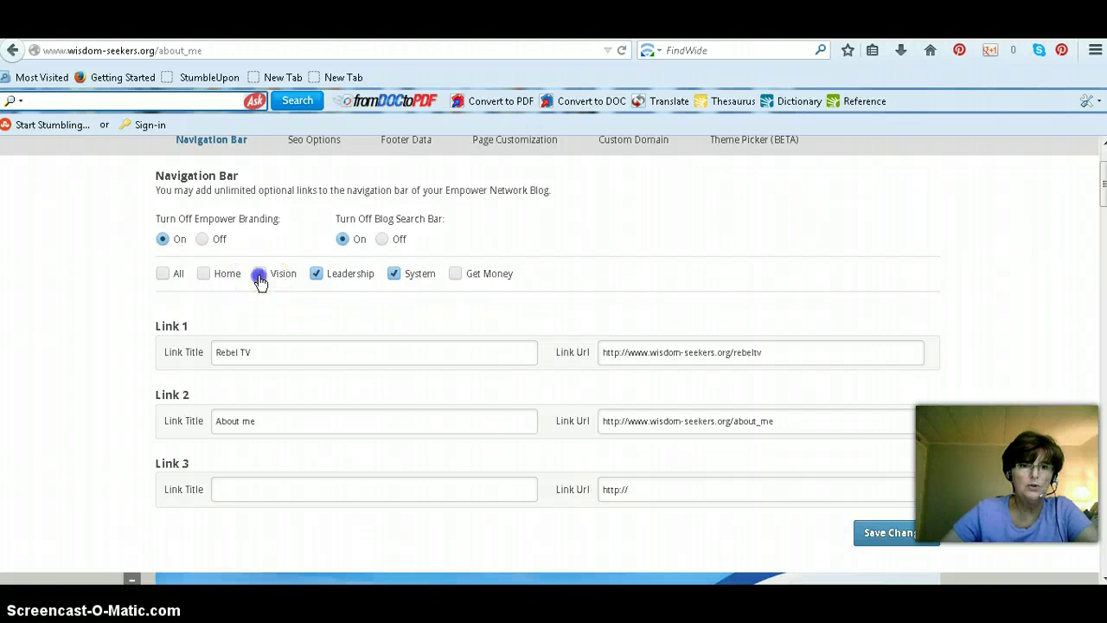
left_click(205, 275)
left_click(259, 276)
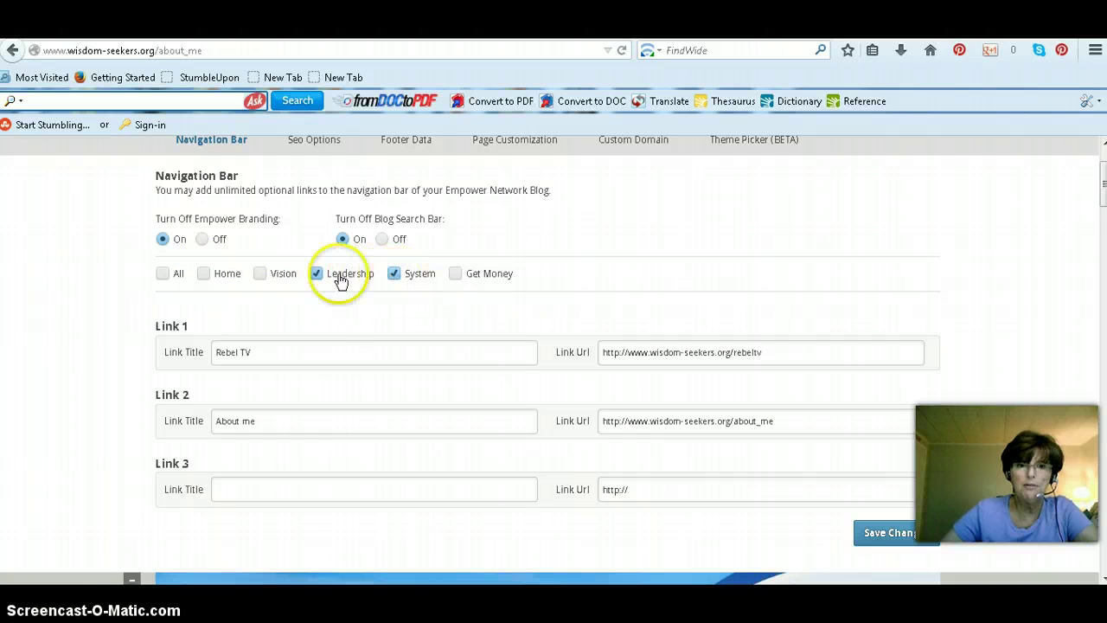
scroll(260, 311, "down", 2)
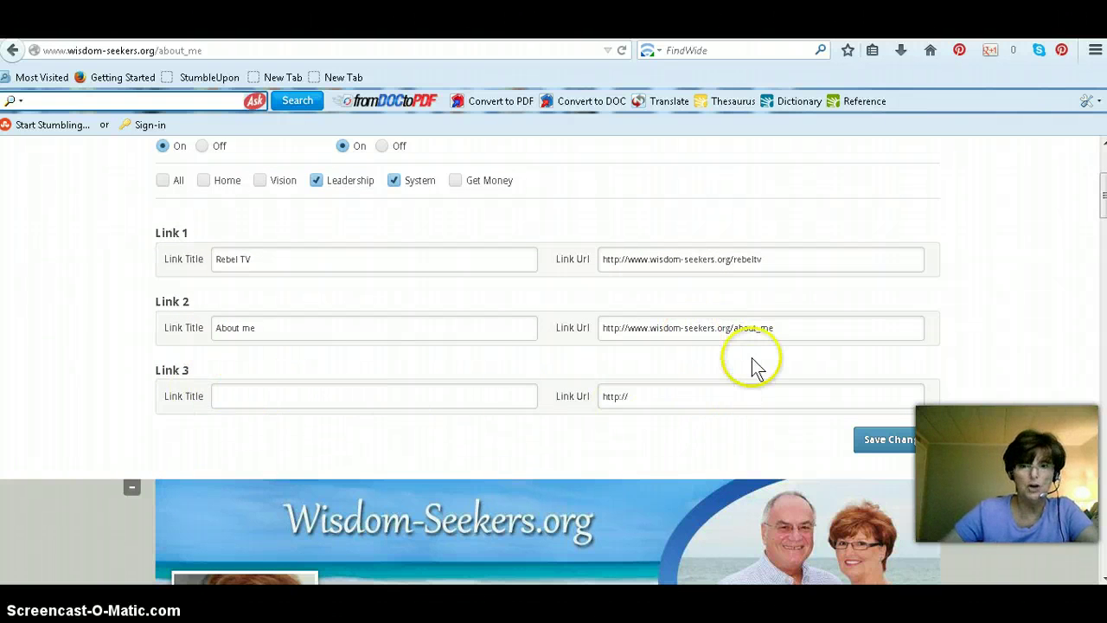
scroll(745, 363, "up", 3)
scroll(752, 338, "up", 1)
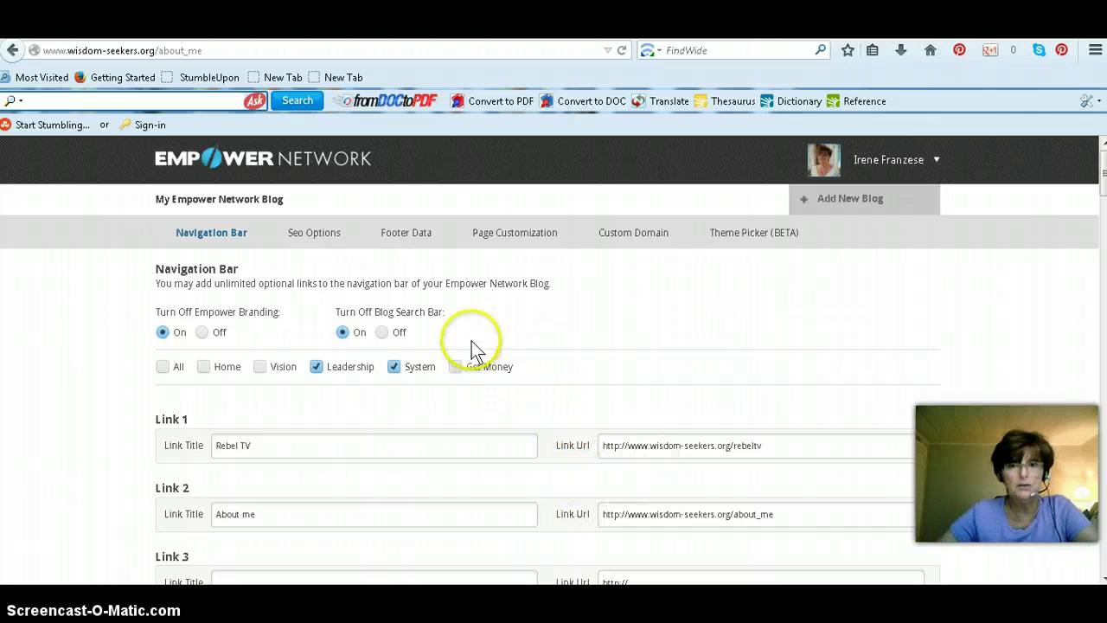
left_click(527, 235)
- Start a new static page titled 'Training videos'
scroll(631, 321, "down", 2)
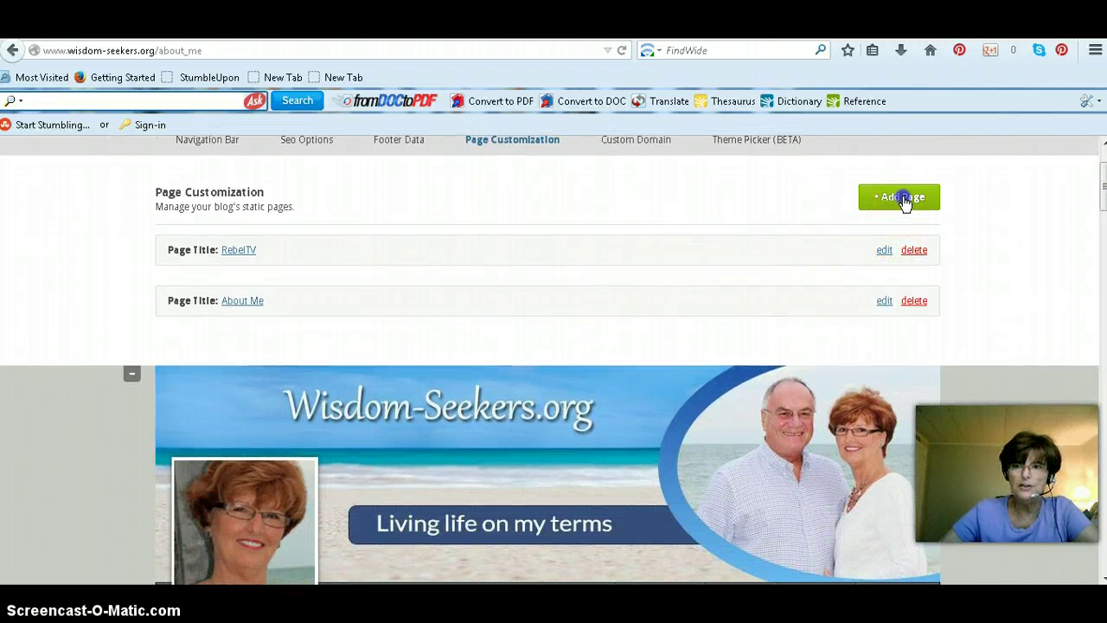
left_click(908, 201)
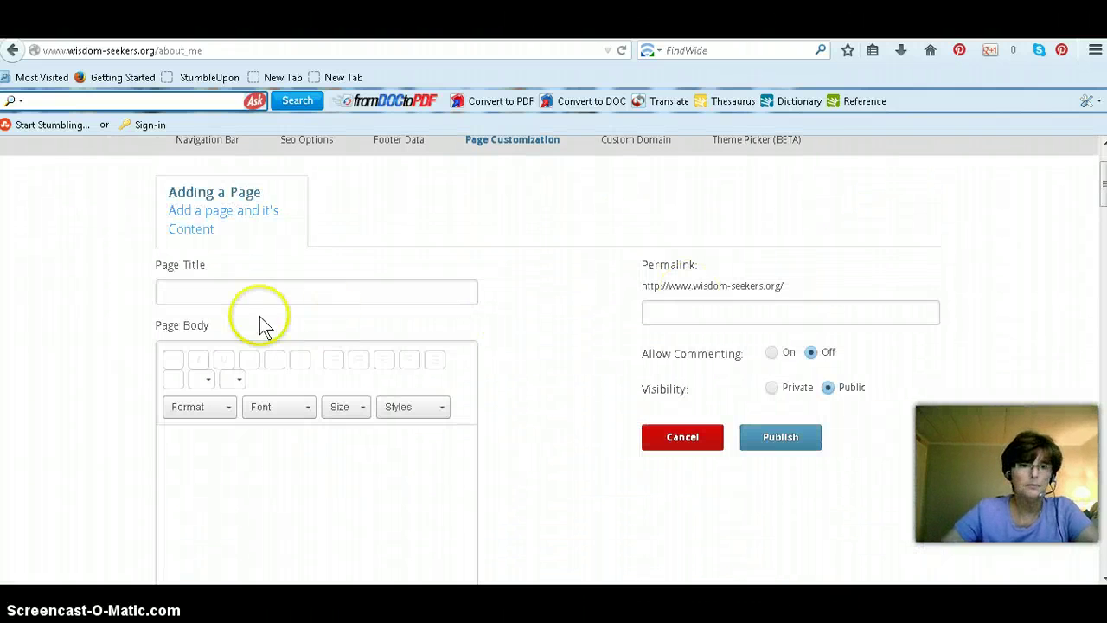
left_click(196, 293)
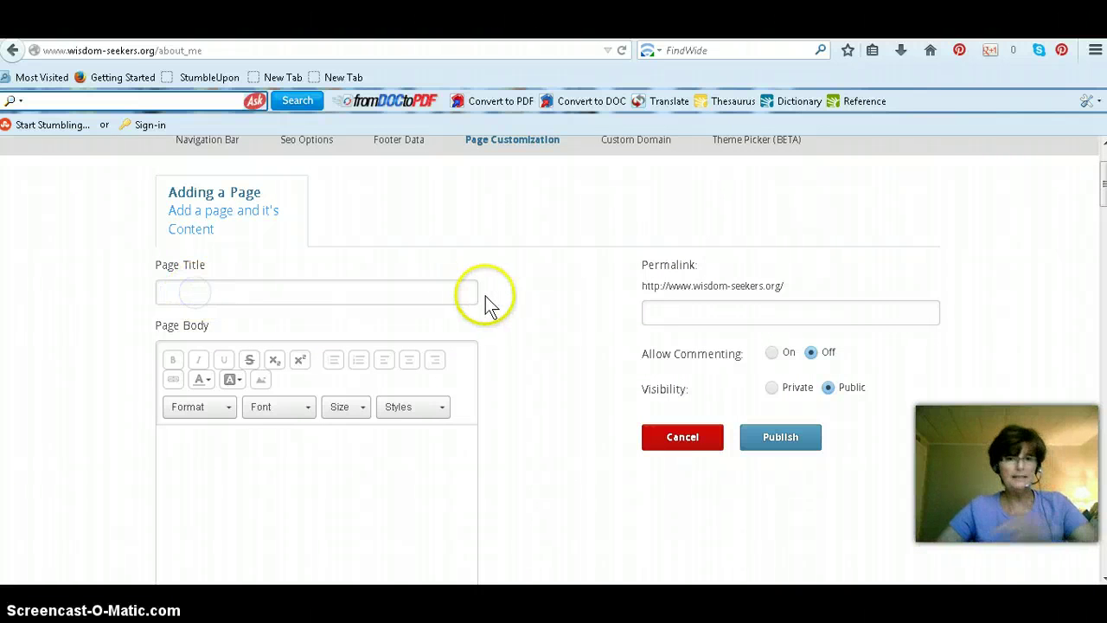
type("T")
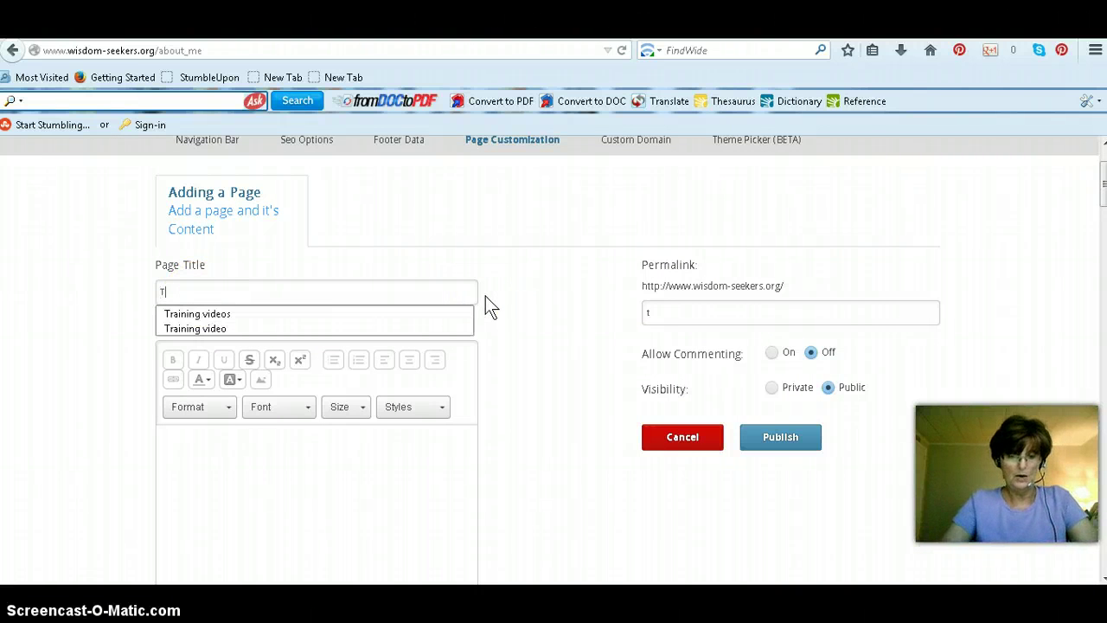
type("raining")
left_click(222, 315)
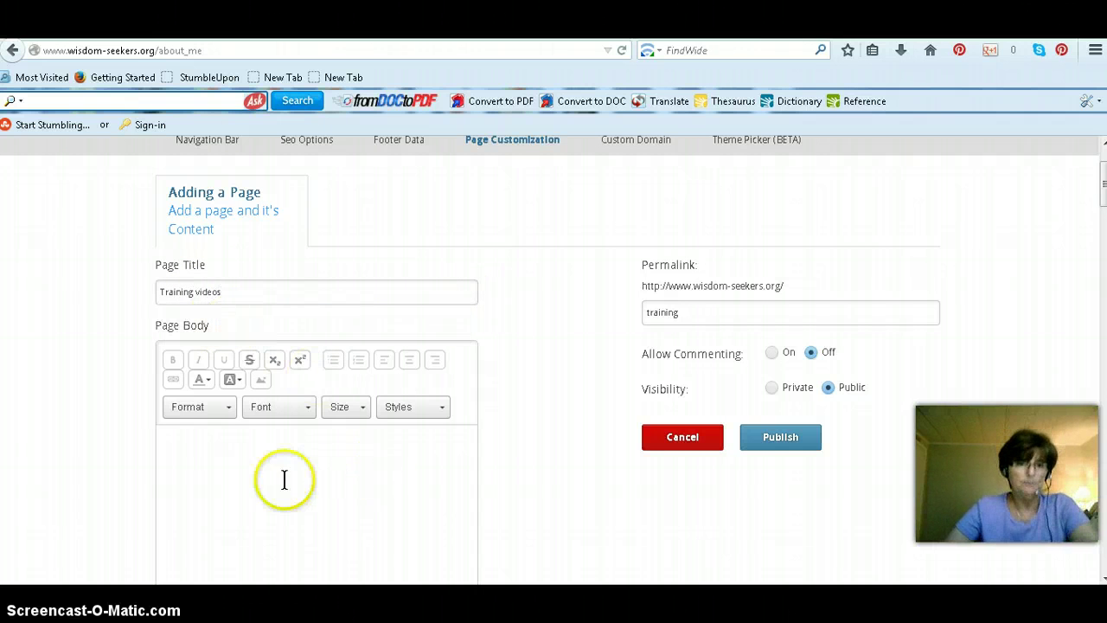
- Add body text 'test videos', fix the title, allow commenting and publish the page publicly
left_click(211, 450)
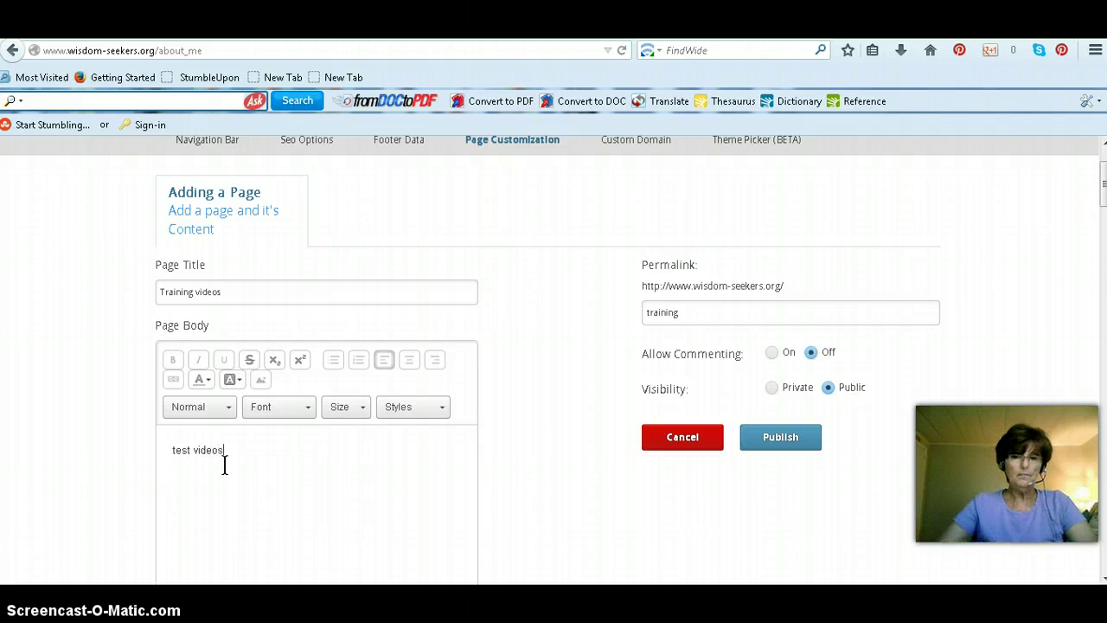
left_click(237, 295)
left_click_drag(228, 293, 149, 292)
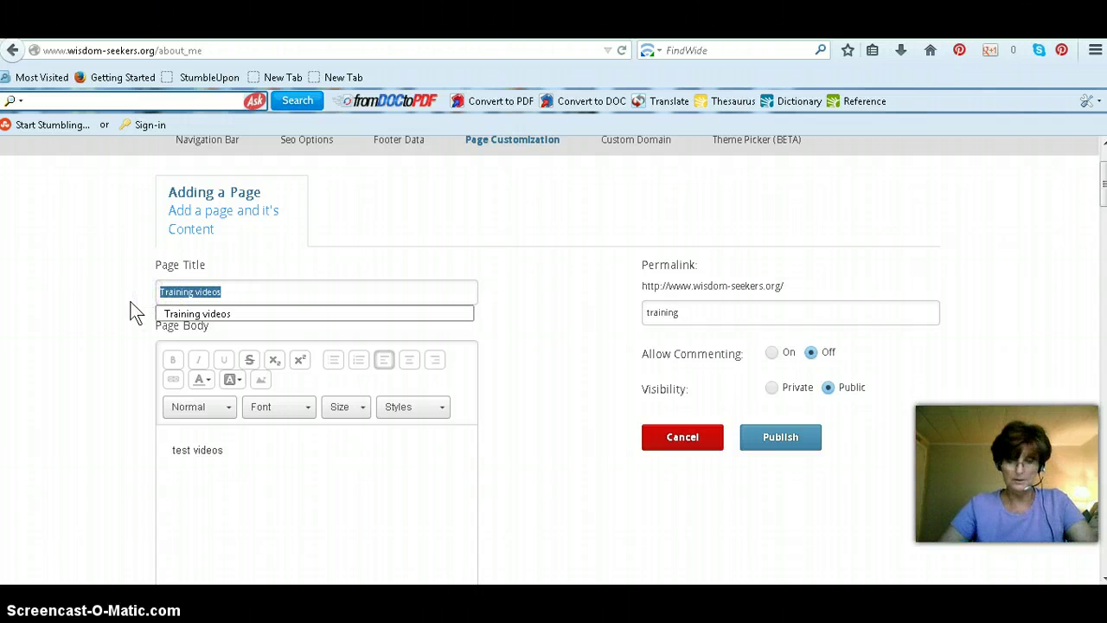
type("R")
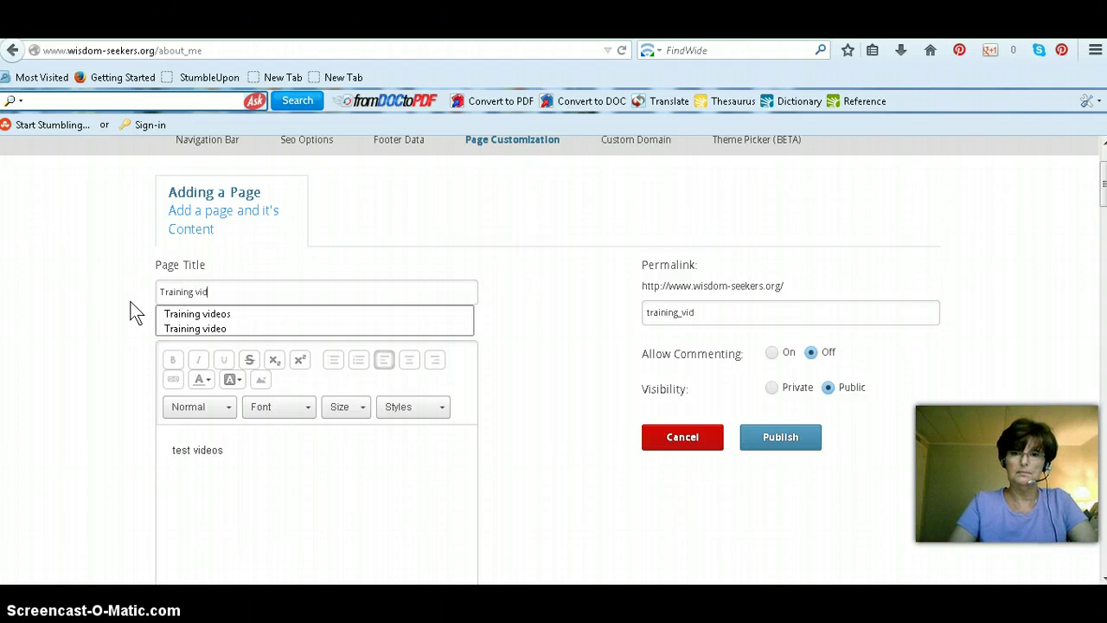
type("s")
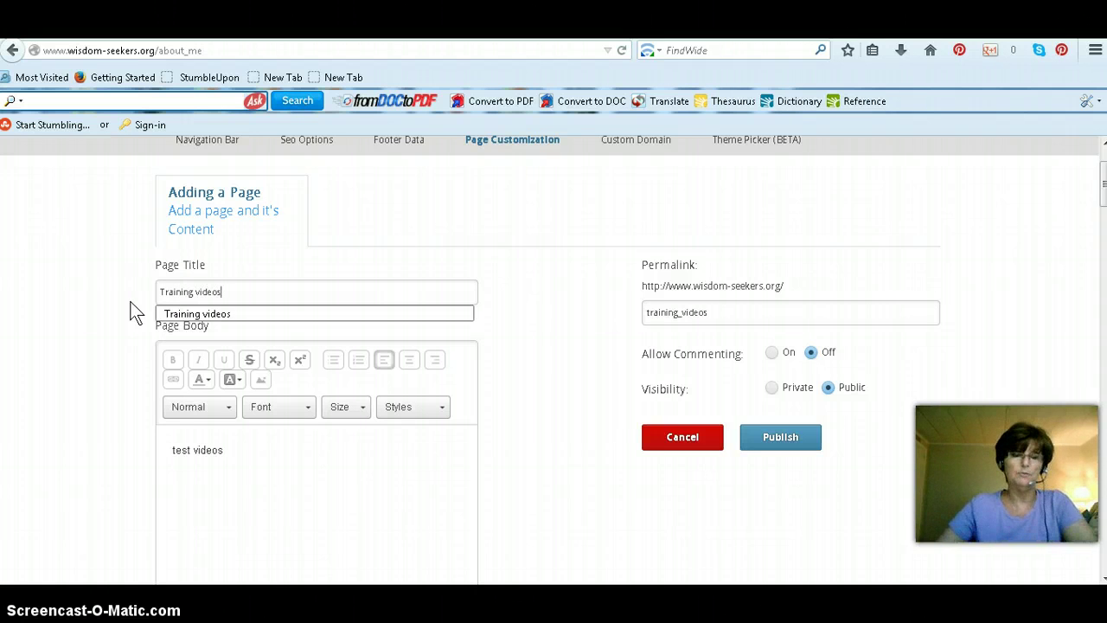
left_click(772, 354)
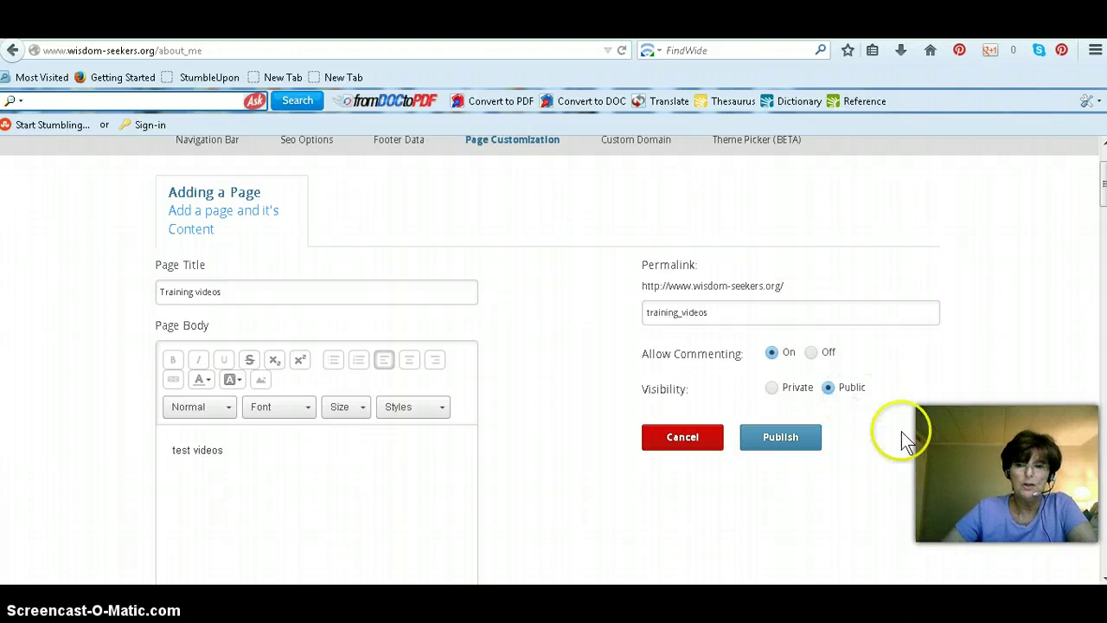
left_click(781, 440)
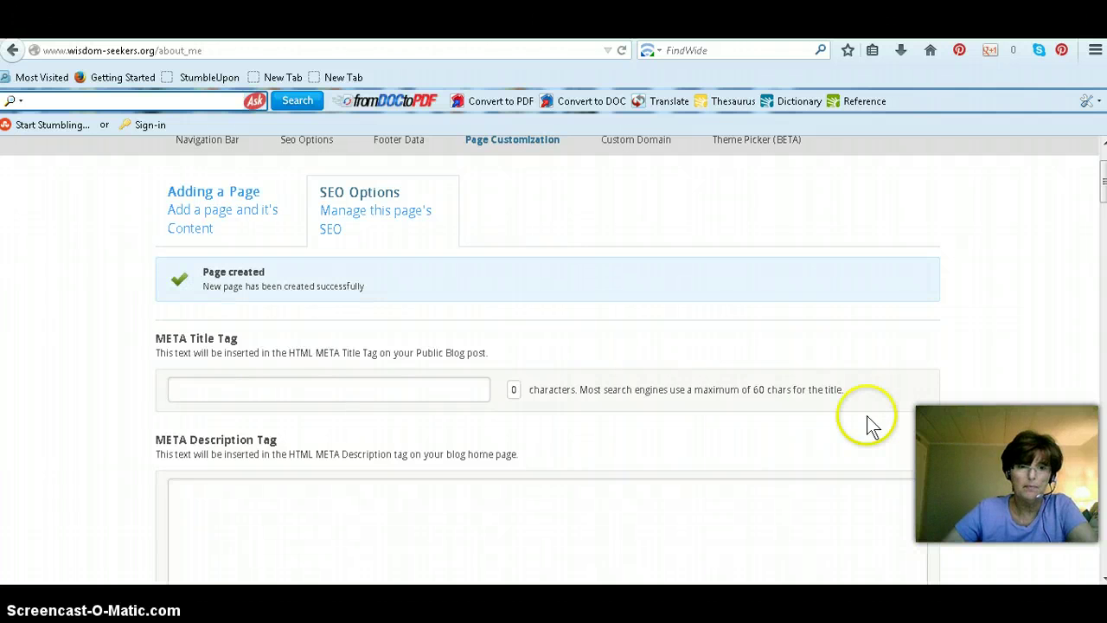
- Set META title 'Videos', description and keywords 'training videos', and save the SEO settings
scroll(393, 381, "down", 2)
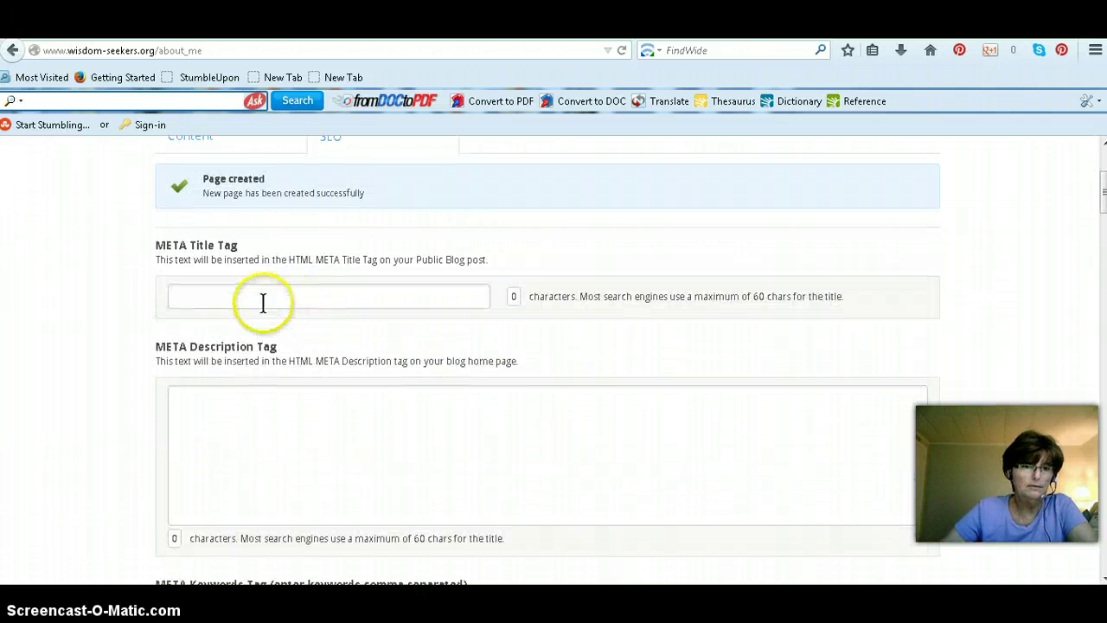
scroll(299, 446, "down", 4)
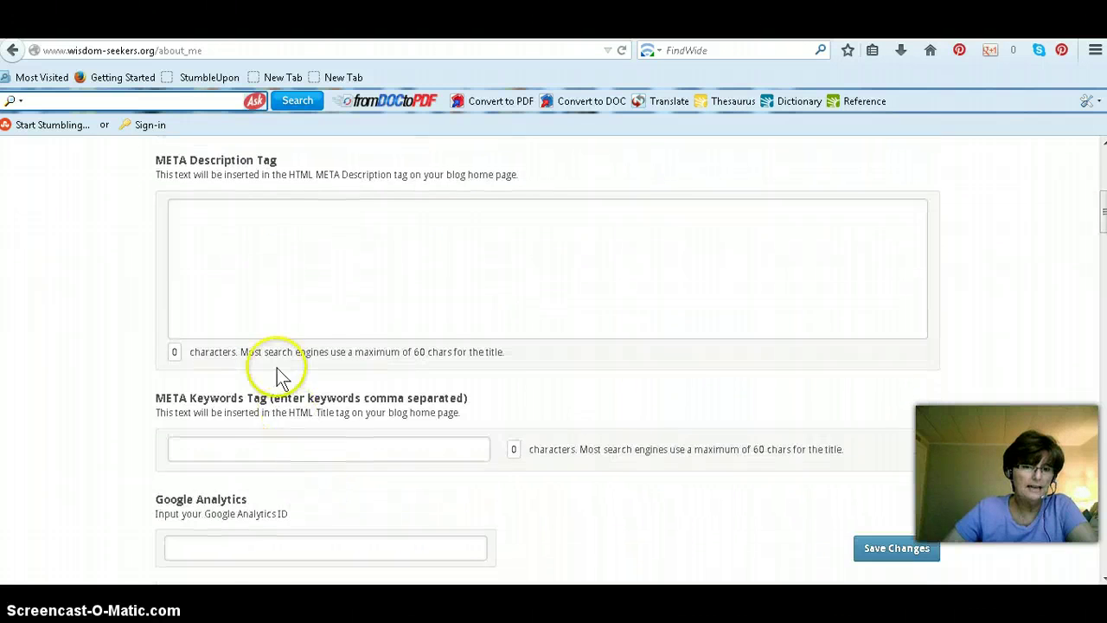
scroll(243, 251, "up", 4)
left_click(227, 221)
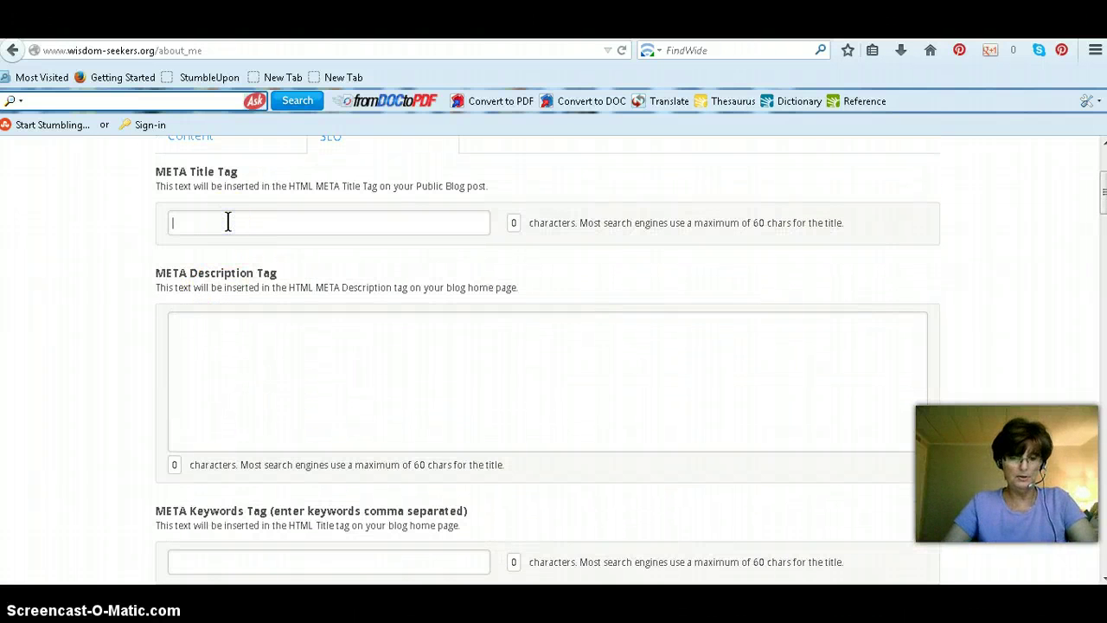
type("Vide")
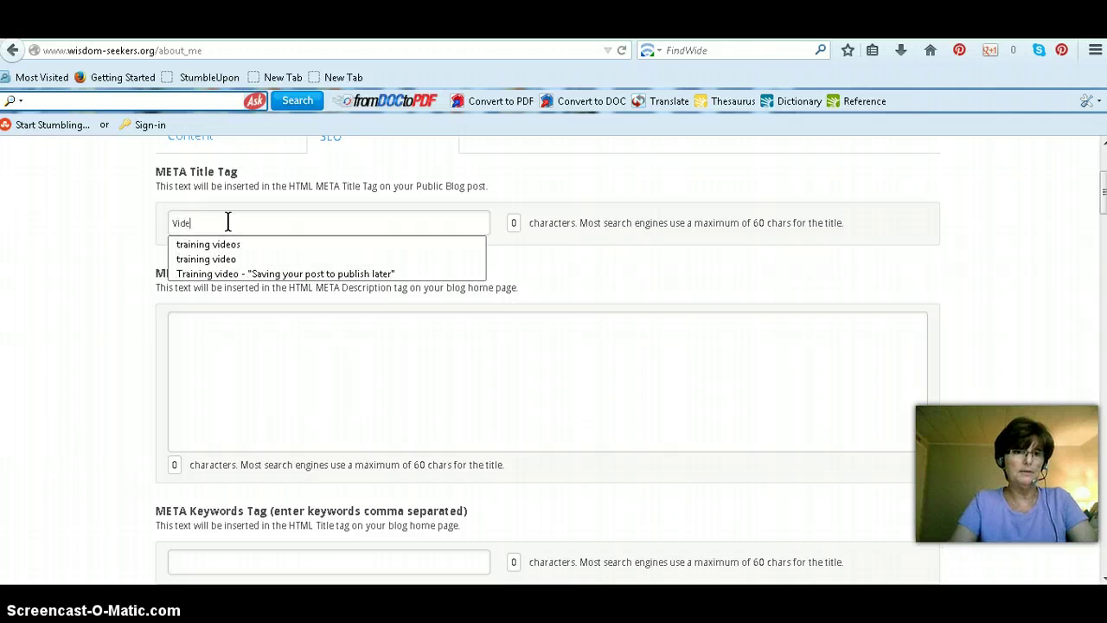
type("os")
left_click(200, 343)
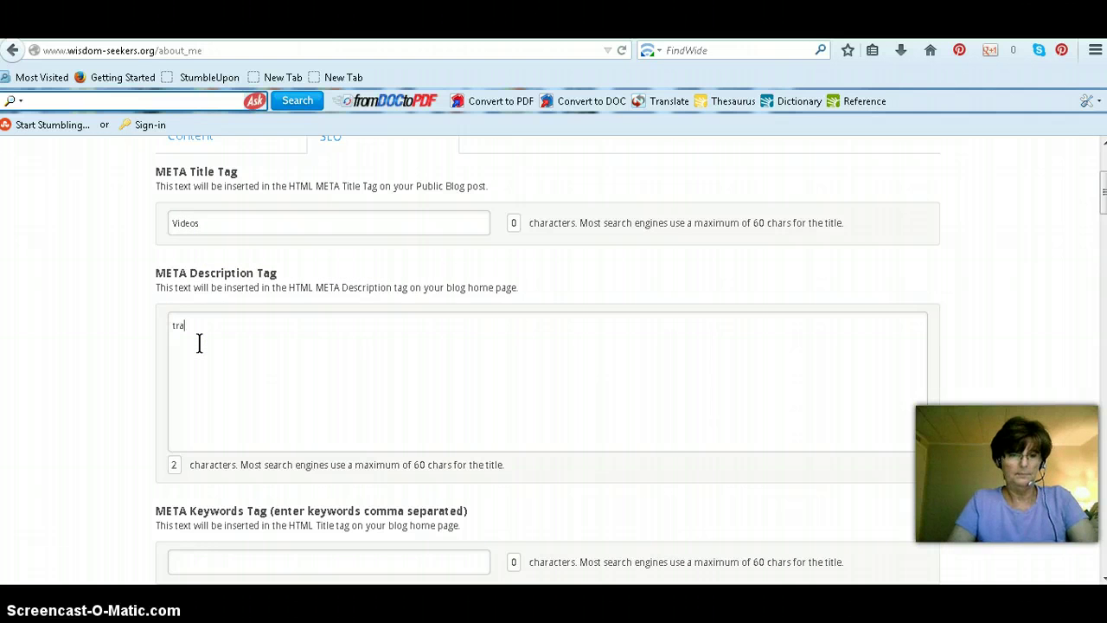
type("training videos")
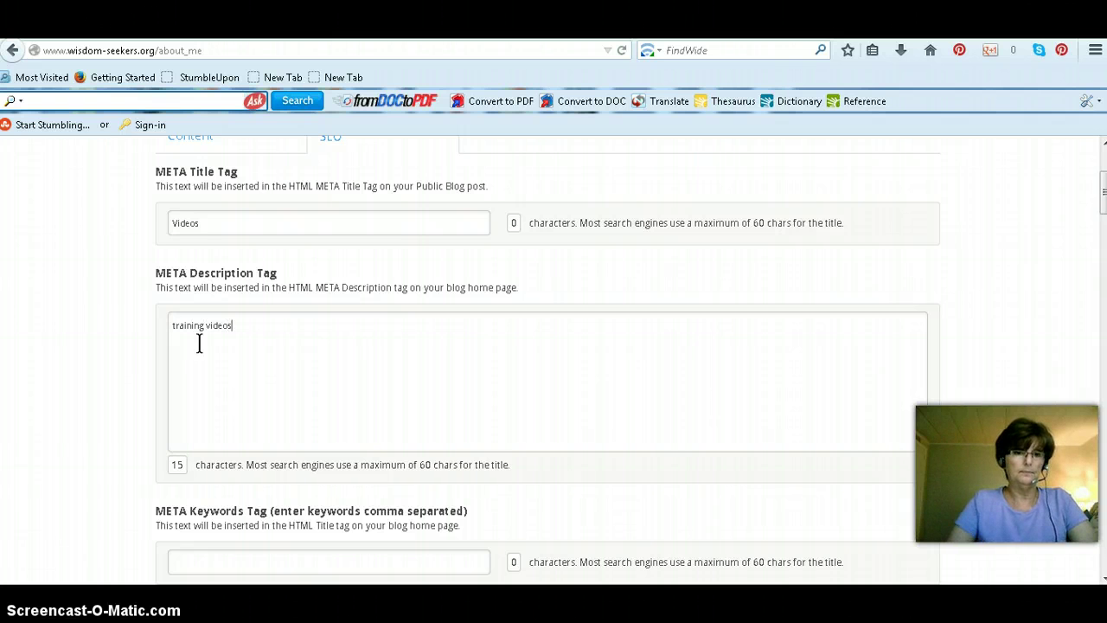
scroll(199, 343, "down", 3)
left_click(242, 374)
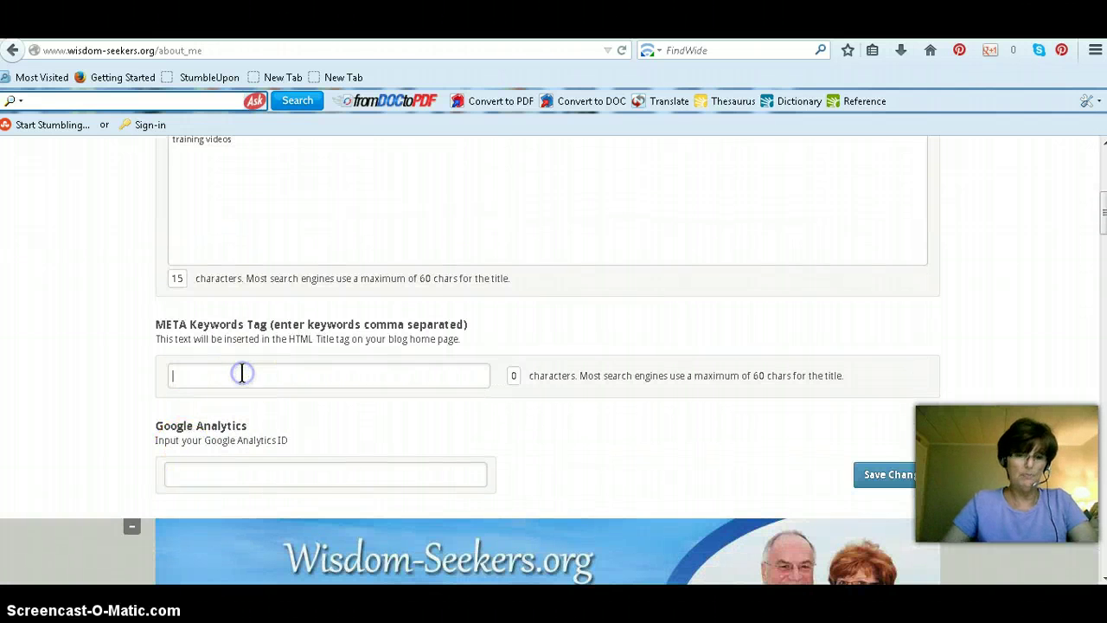
type("training videos")
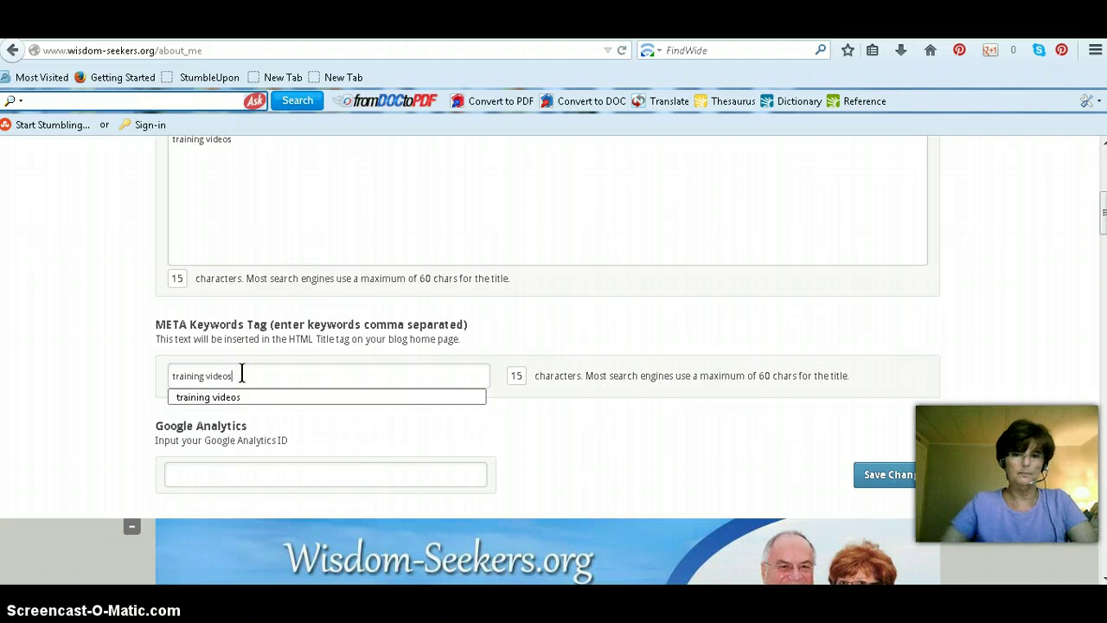
left_click(892, 477)
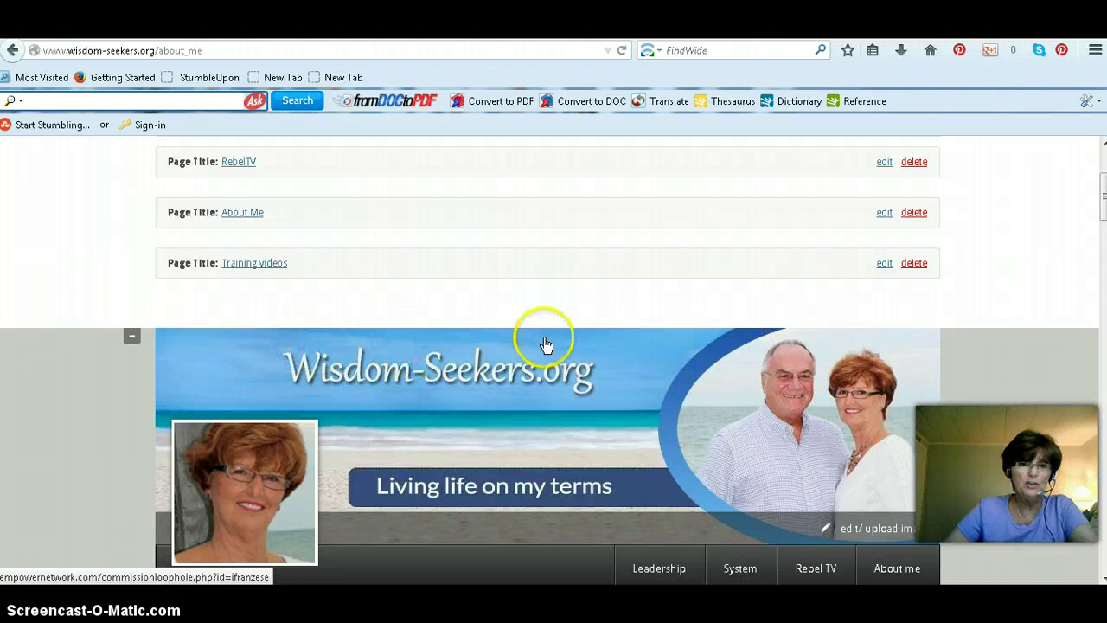
left_click(884, 263)
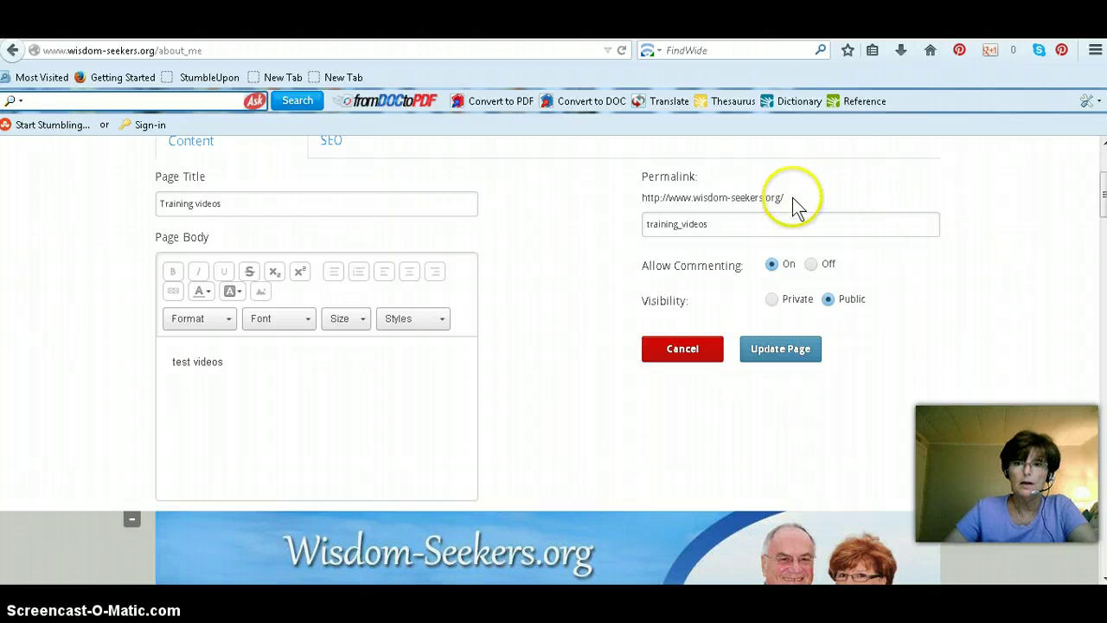
triple_click(791, 205)
key("ctrl+c")
left_click(777, 201)
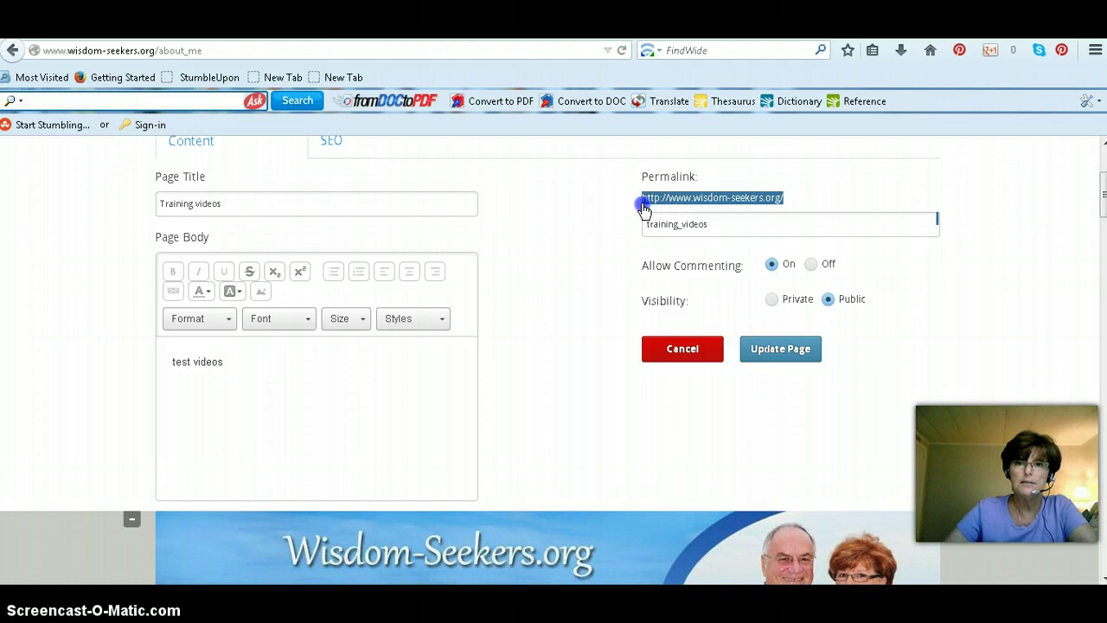
left_click_drag(645, 208, 644, 207)
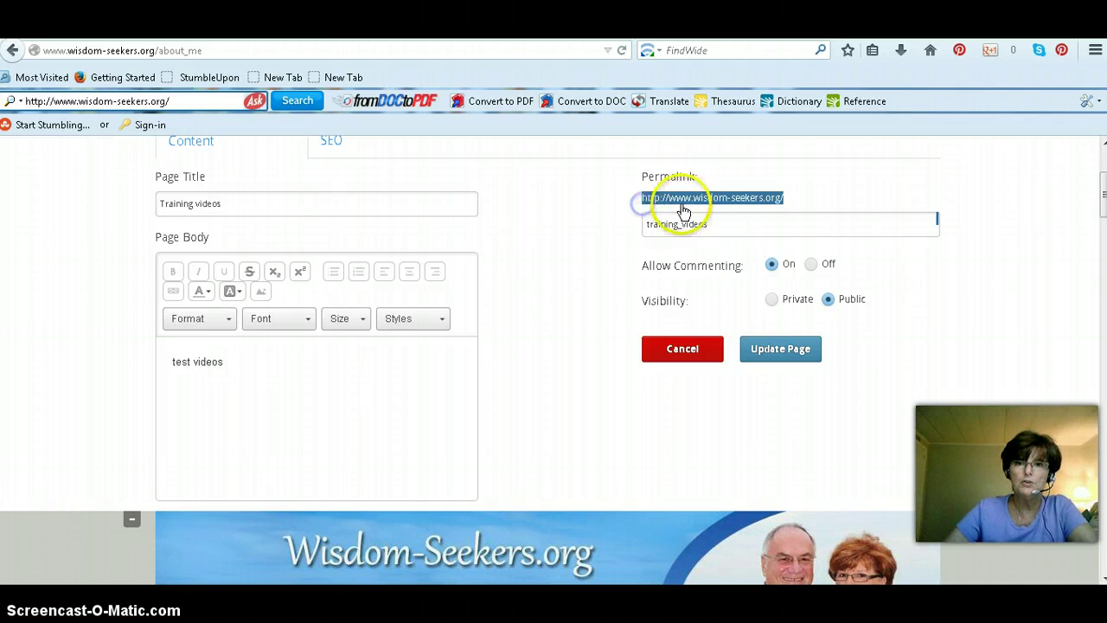
right_click(754, 202)
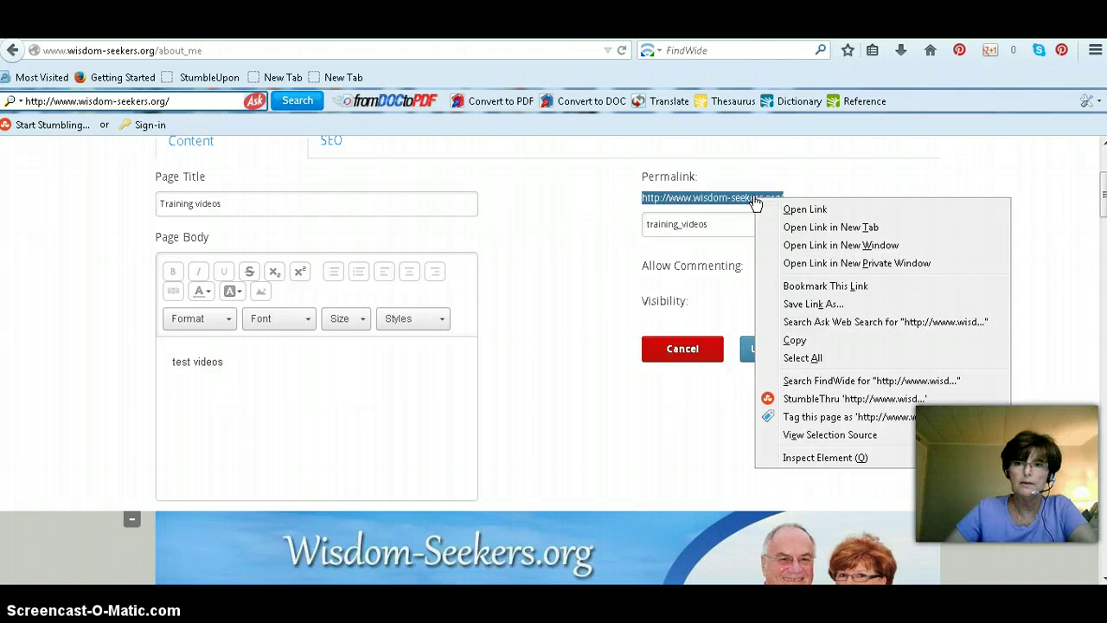
left_click(792, 340)
scroll(594, 247, "up", 3)
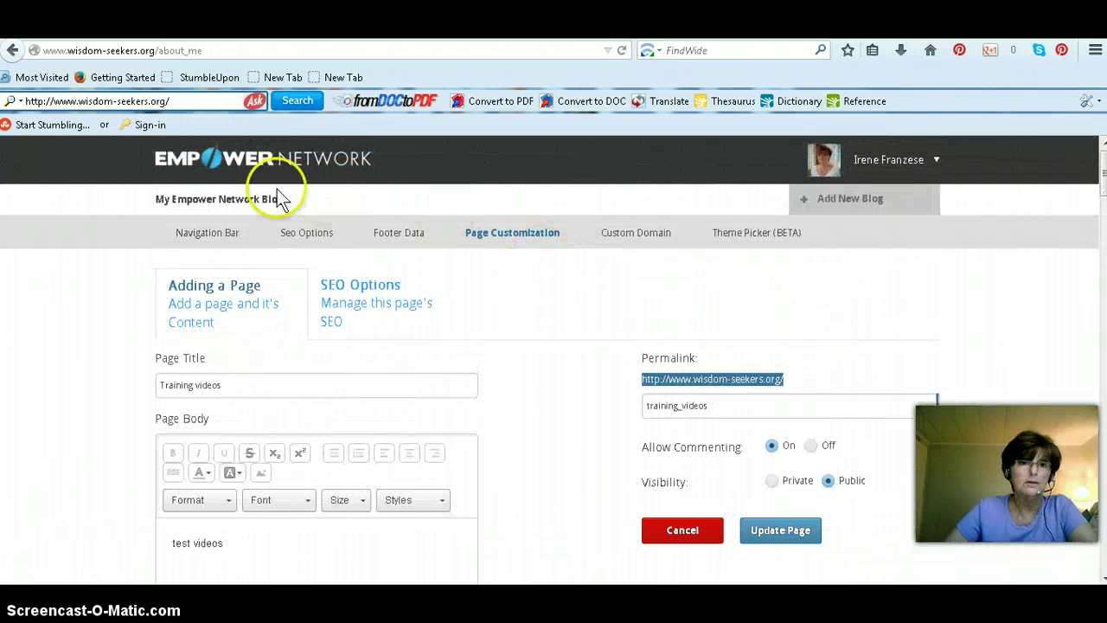
left_click(208, 236)
scroll(834, 492, "down", 2)
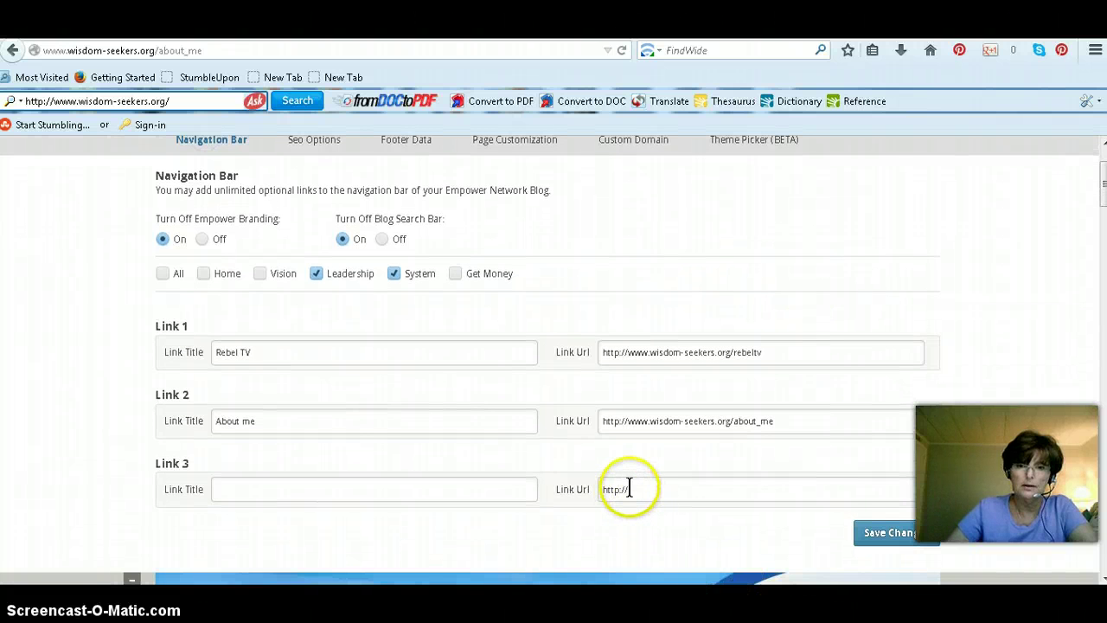
left_click(629, 488)
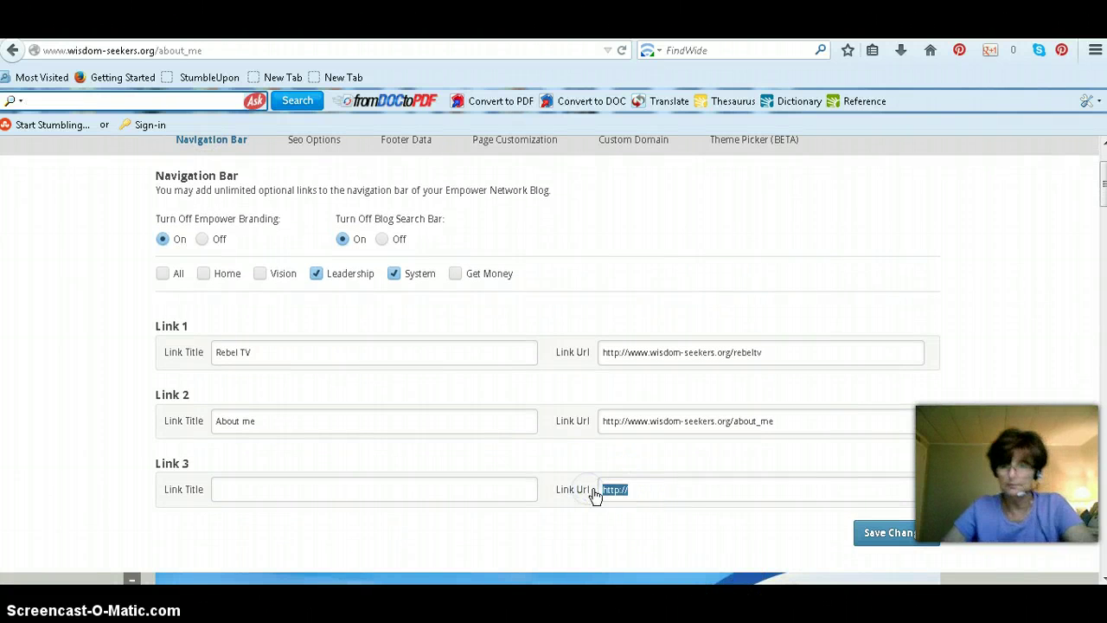
right_click(616, 488)
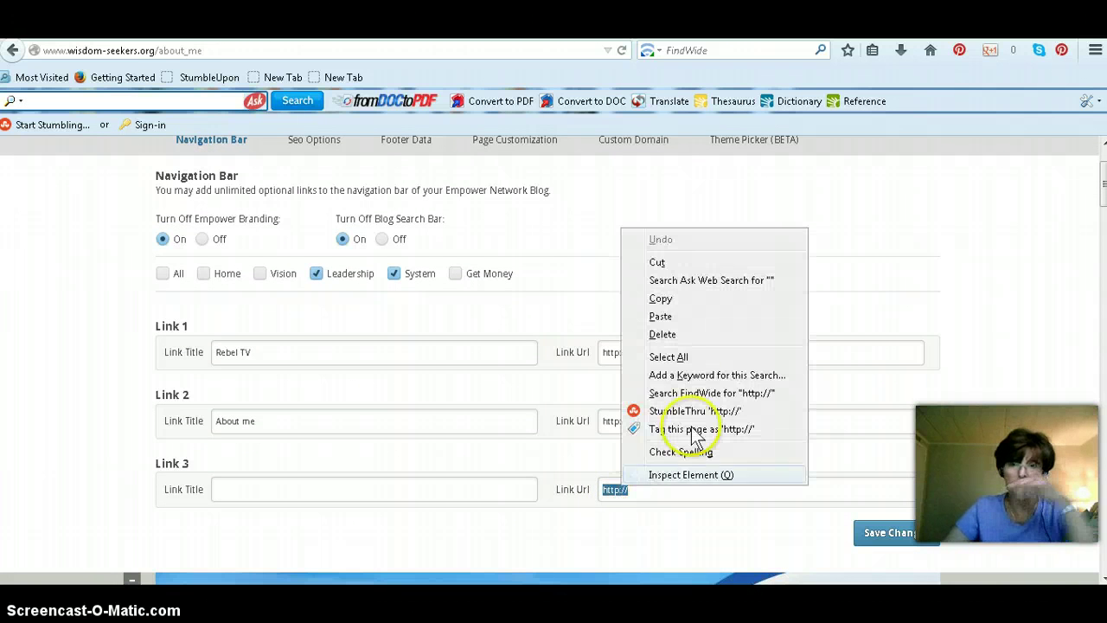
left_click(661, 316)
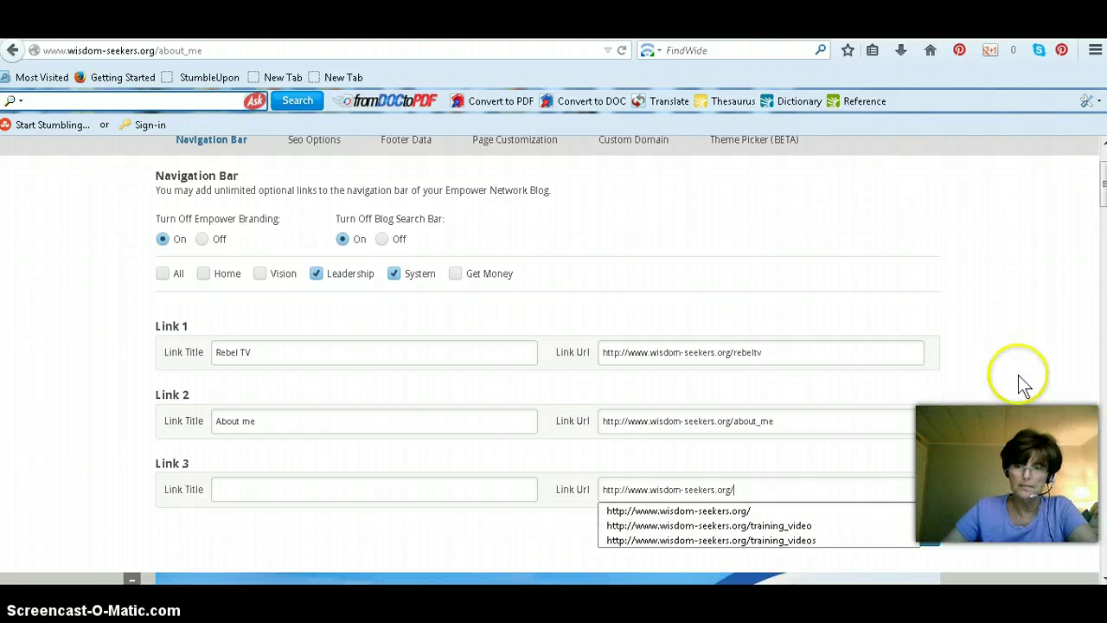
left_click(1045, 388)
left_click(222, 490)
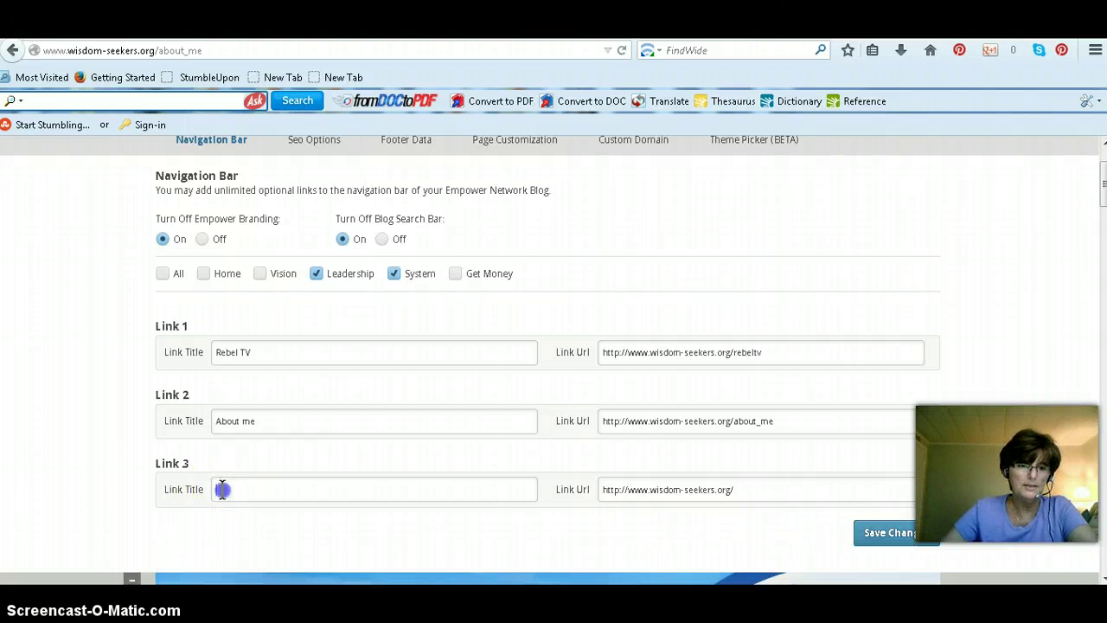
type("Training Videos")
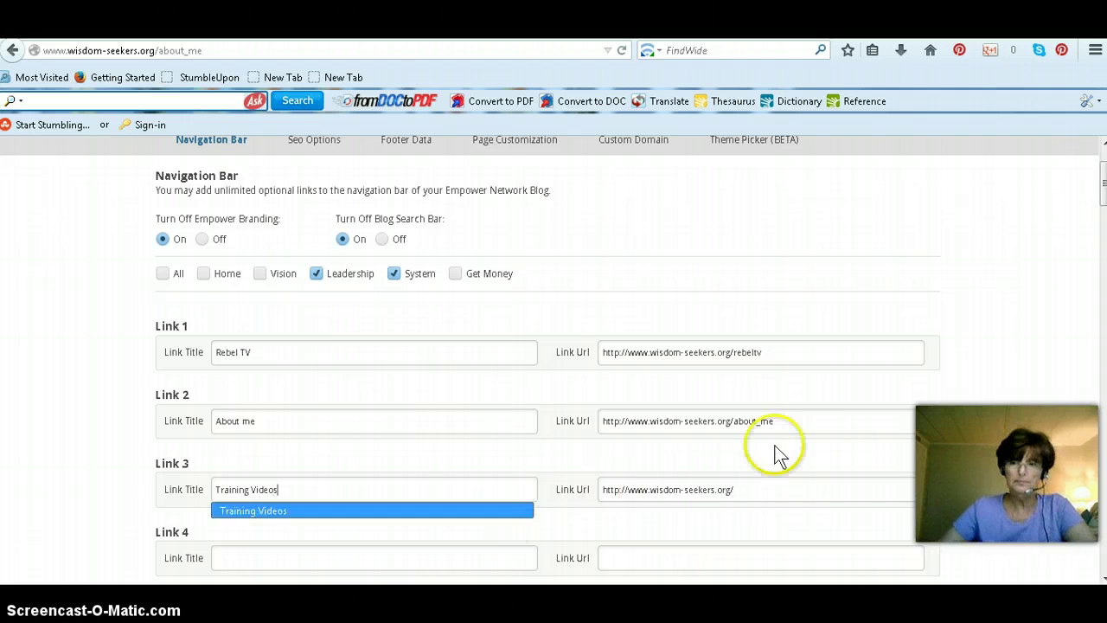
scroll(937, 412, "down", 5)
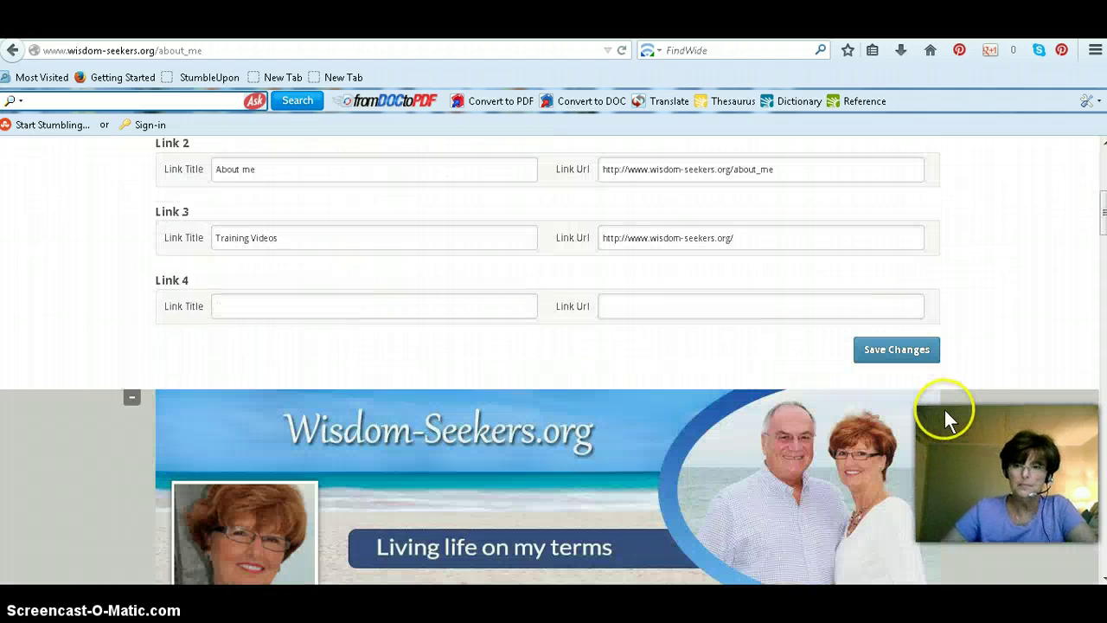
left_click(894, 323)
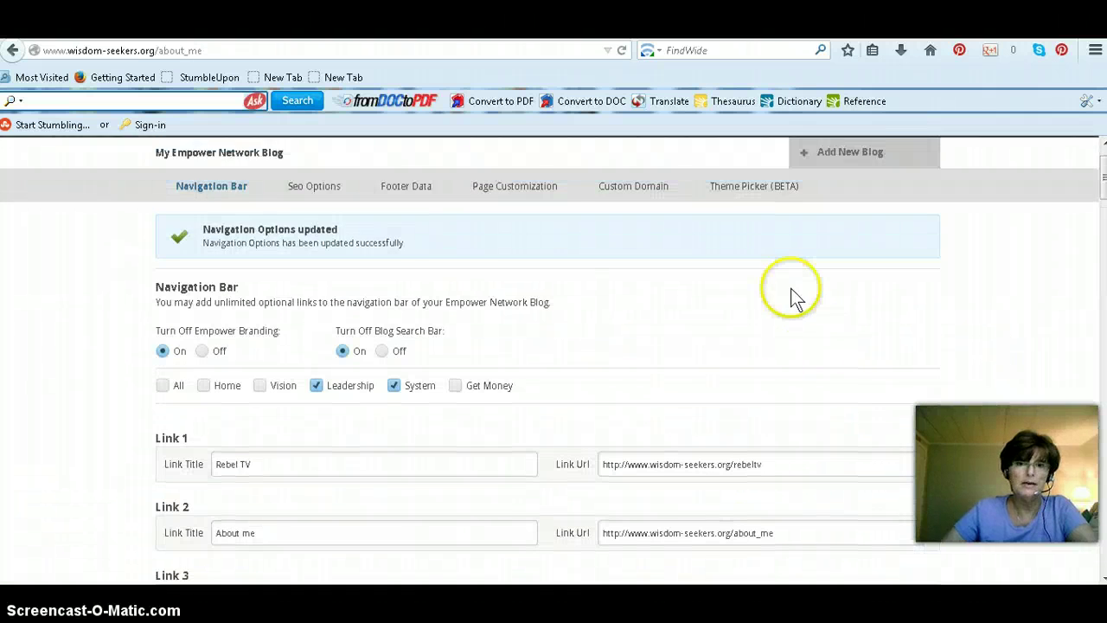
- Copy the Training videos page's permalink 'training_videos' from Page Customization
left_click(511, 236)
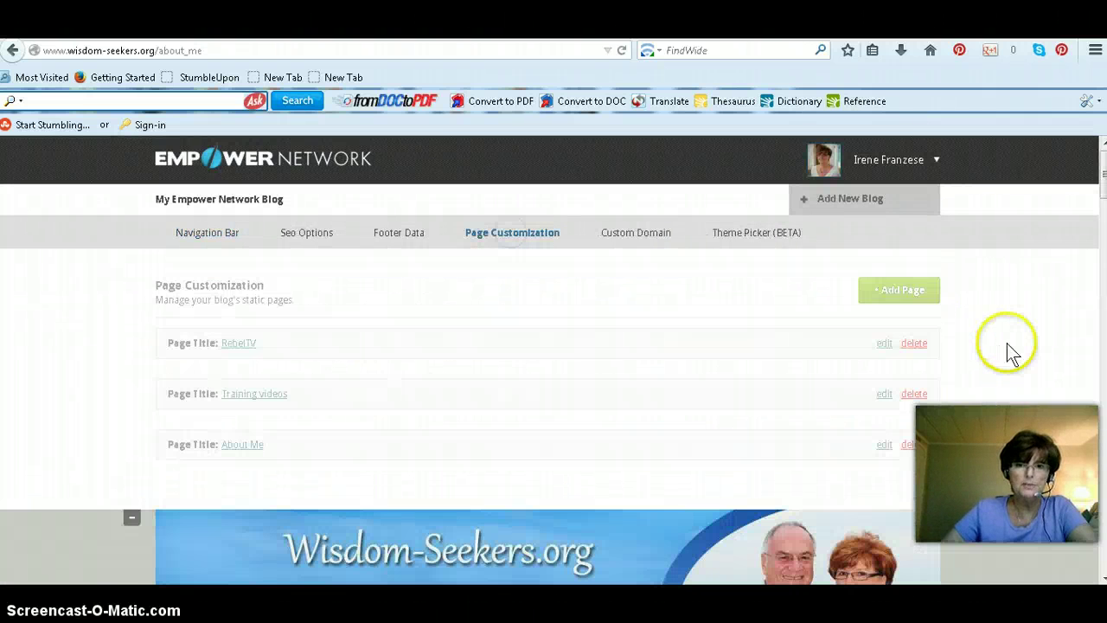
scroll(1029, 355, "down", 2)
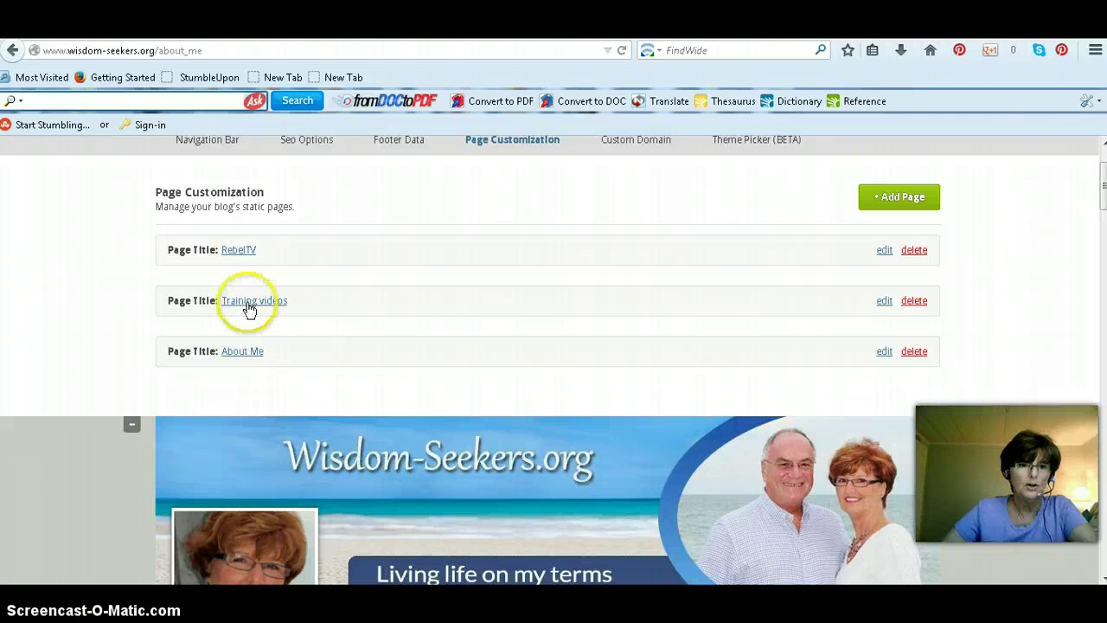
left_click(885, 303)
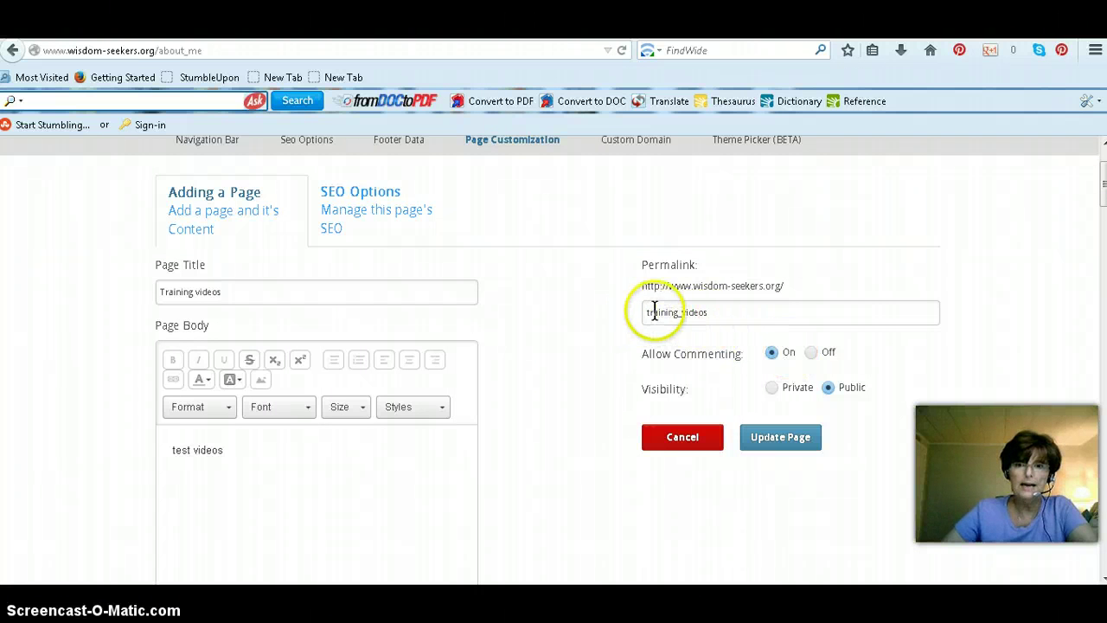
left_click(717, 313)
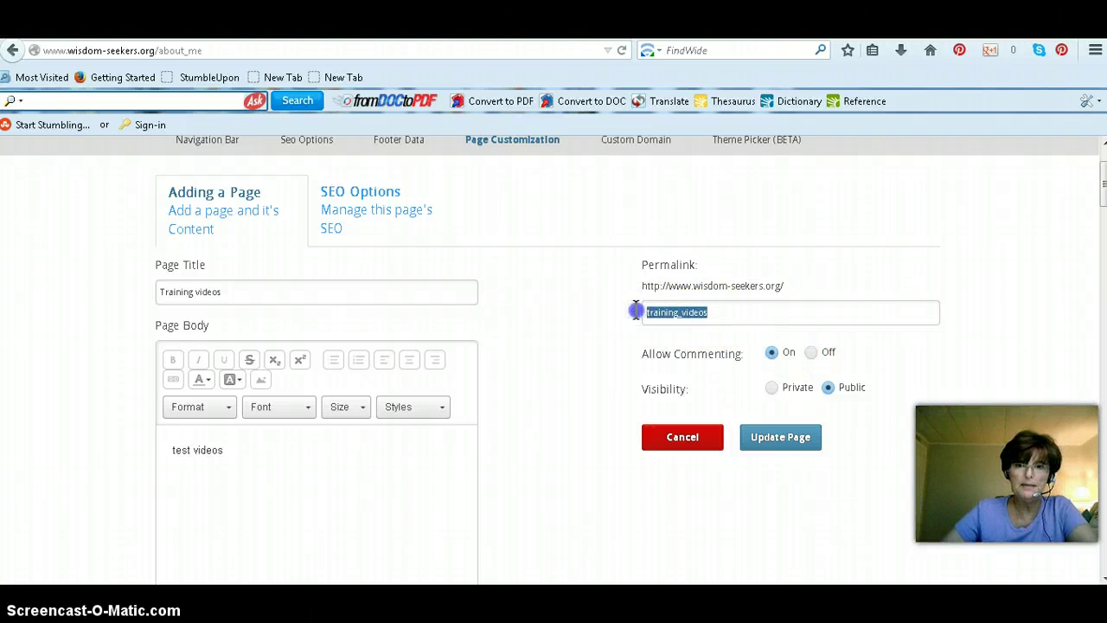
right_click(680, 313)
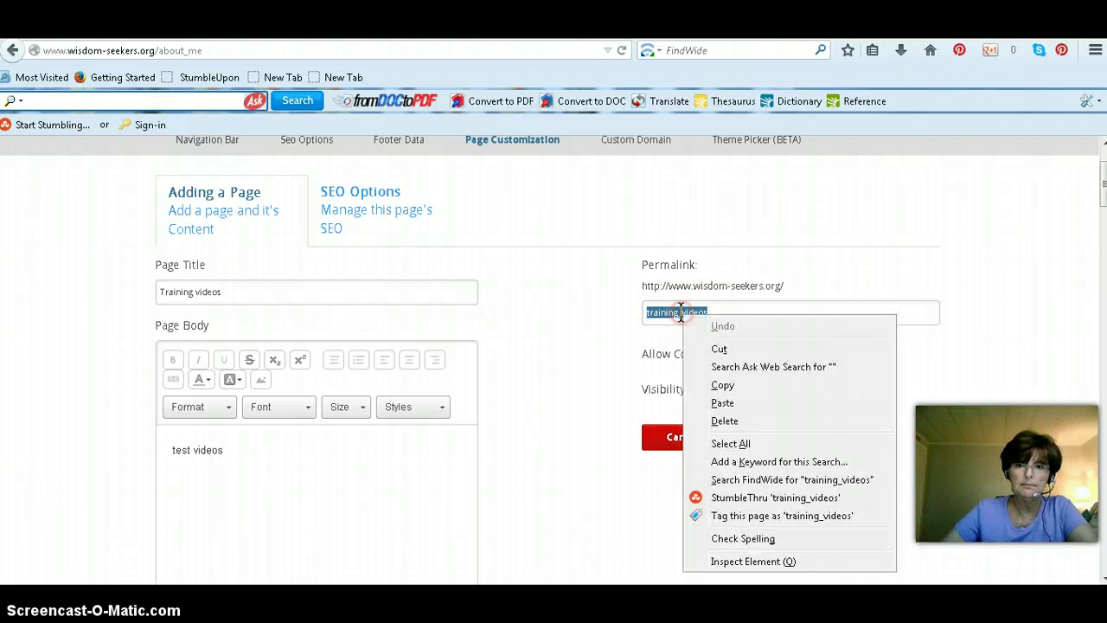
left_click(725, 385)
scroll(597, 341, "up", 2)
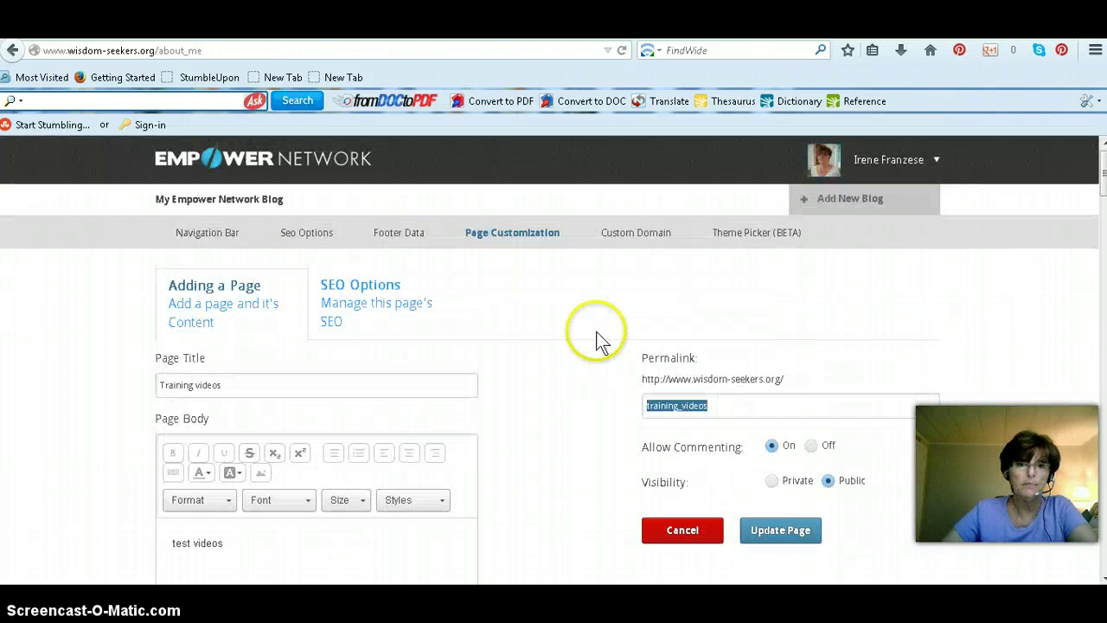
left_click(207, 238)
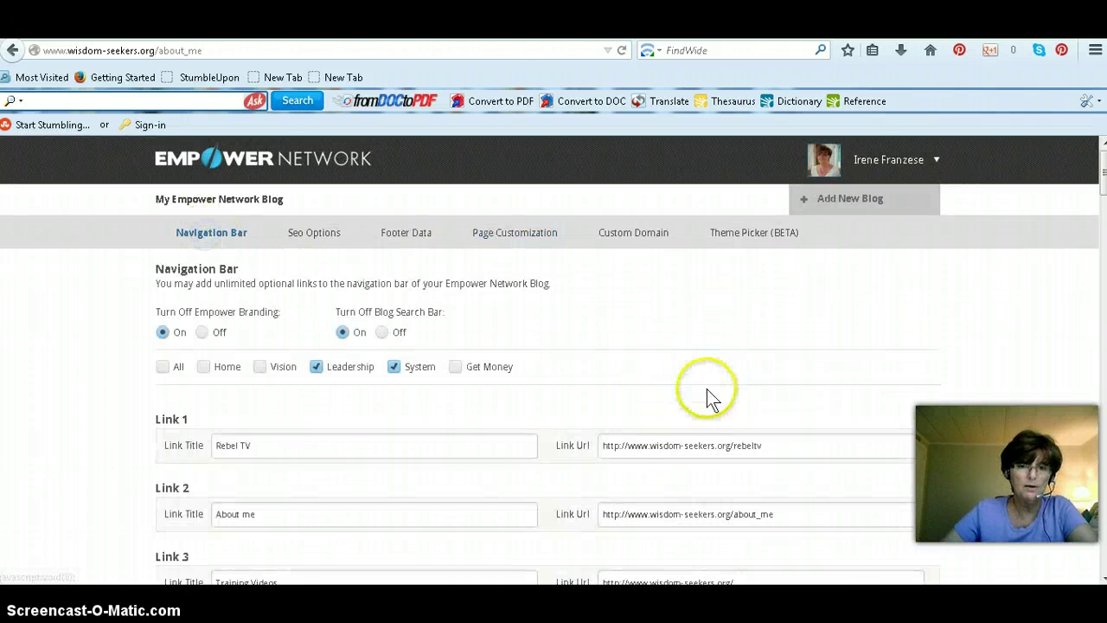
scroll(835, 398, "down", 2)
scroll(832, 391, "down", 3)
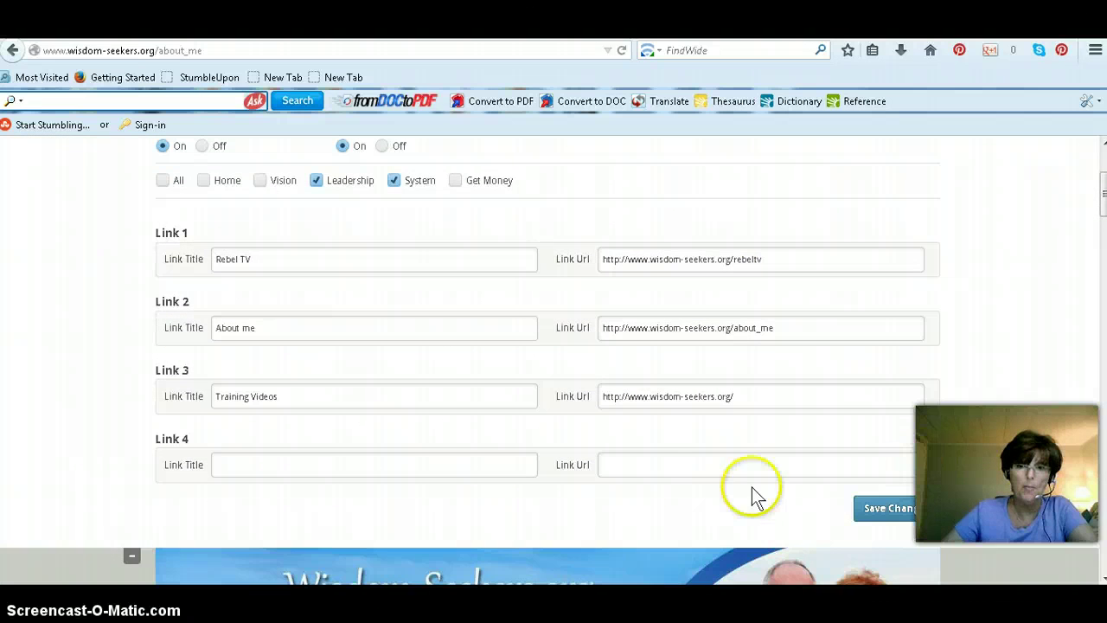
right_click(734, 395)
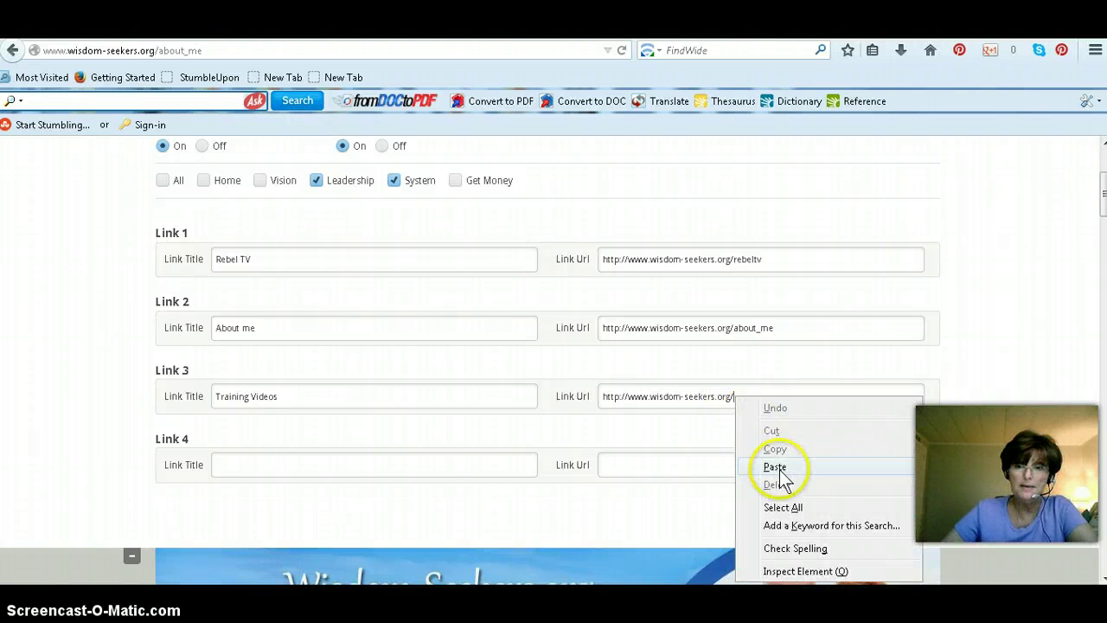
left_click(776, 467)
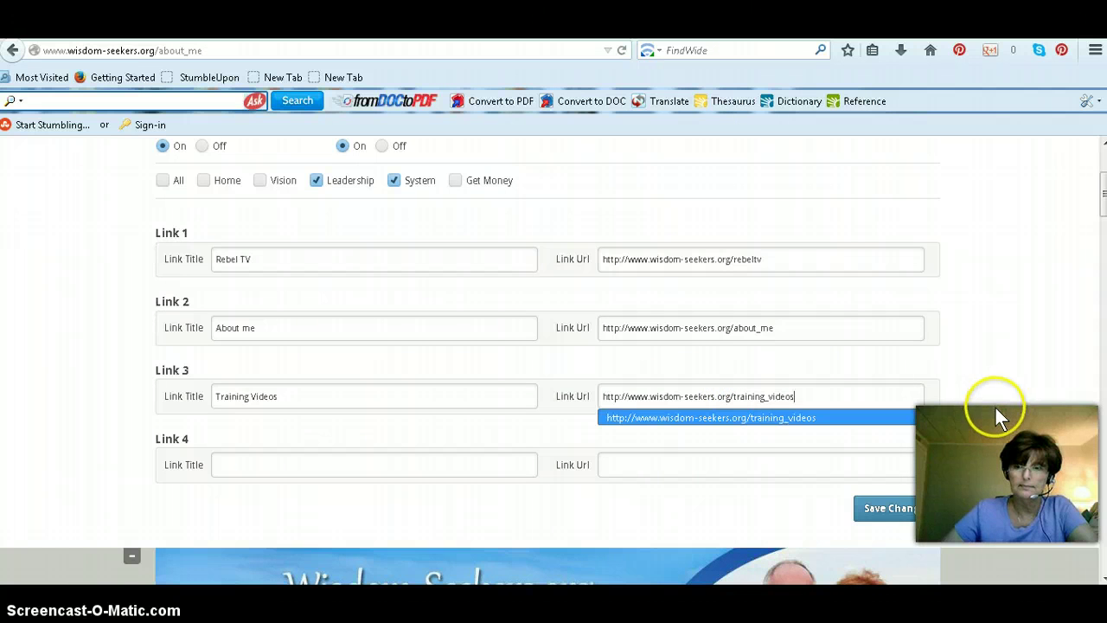
left_click(898, 510)
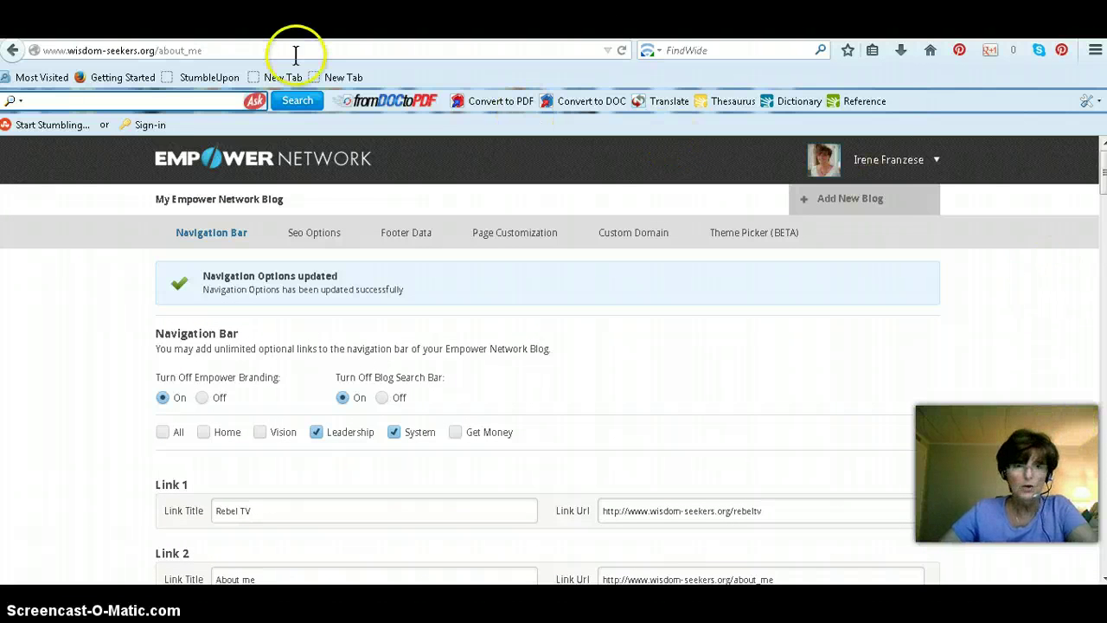
left_click(621, 52)
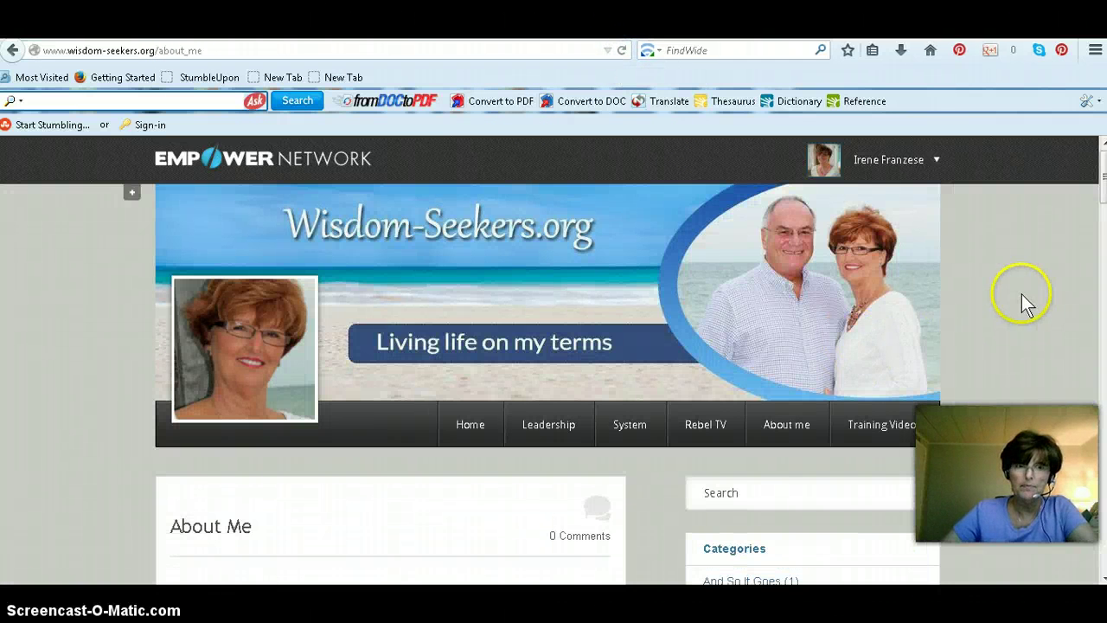
- Follow the Training Videos link on the live blog and confirm the 'test videos' page appears
scroll(1022, 294, "down", 2)
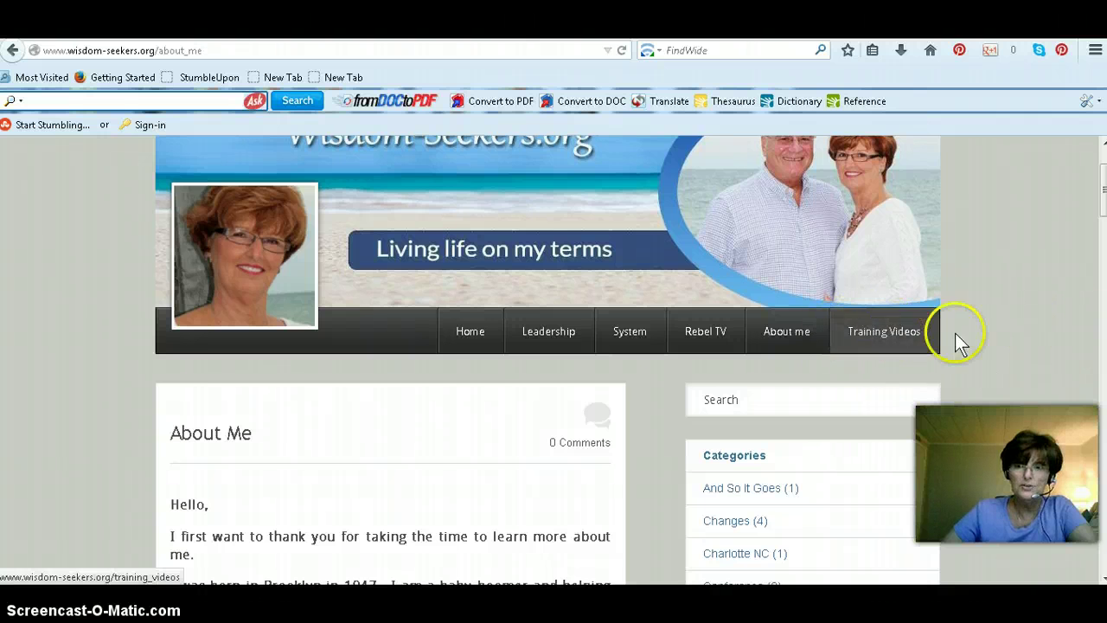
left_click(872, 333)
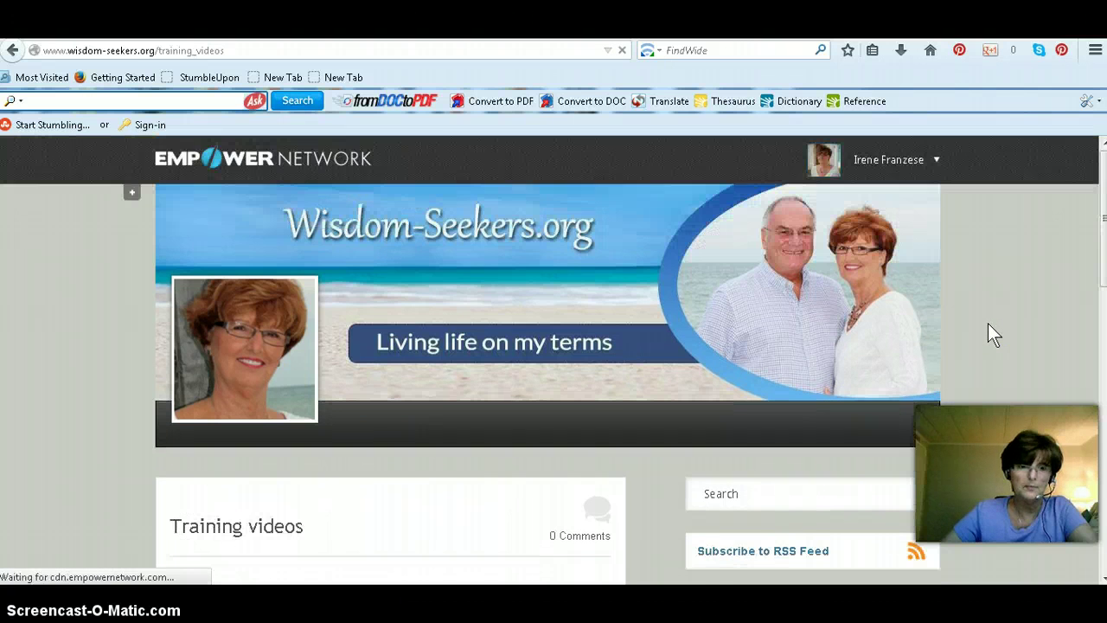
scroll(989, 329, "down", 5)
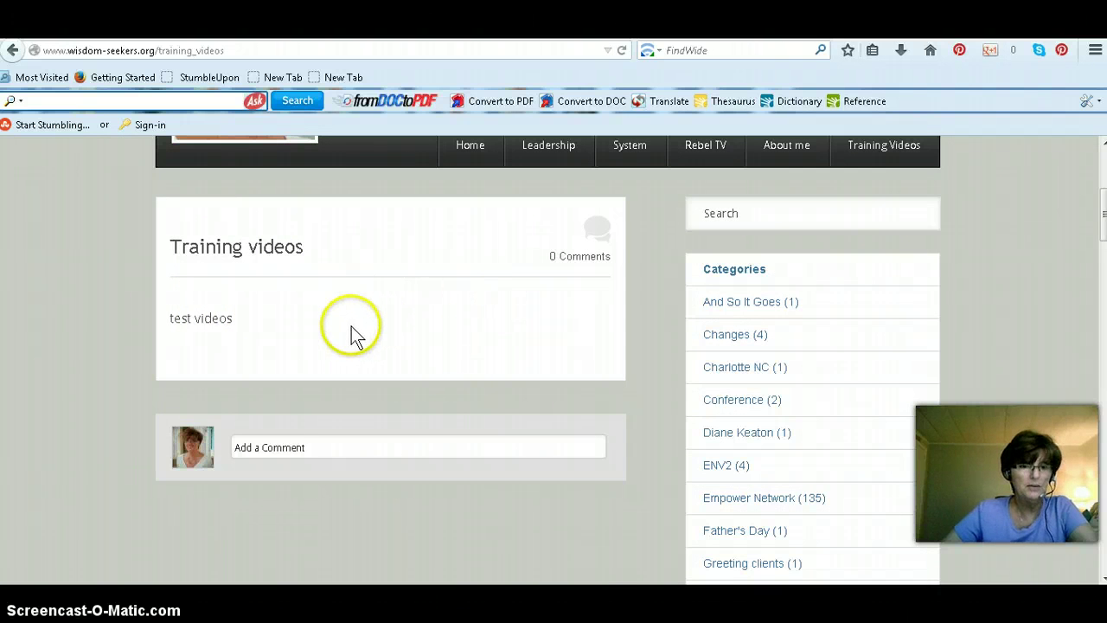
scroll(420, 317, "up", 5)
scroll(421, 346, "down", 3)
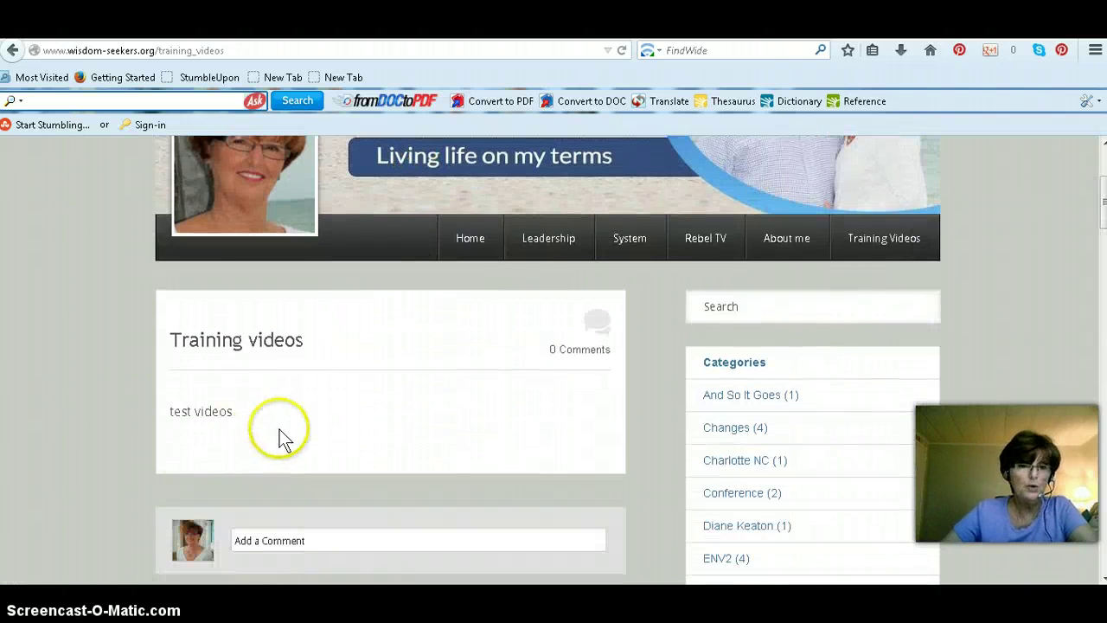
scroll(252, 383, "up", 3)
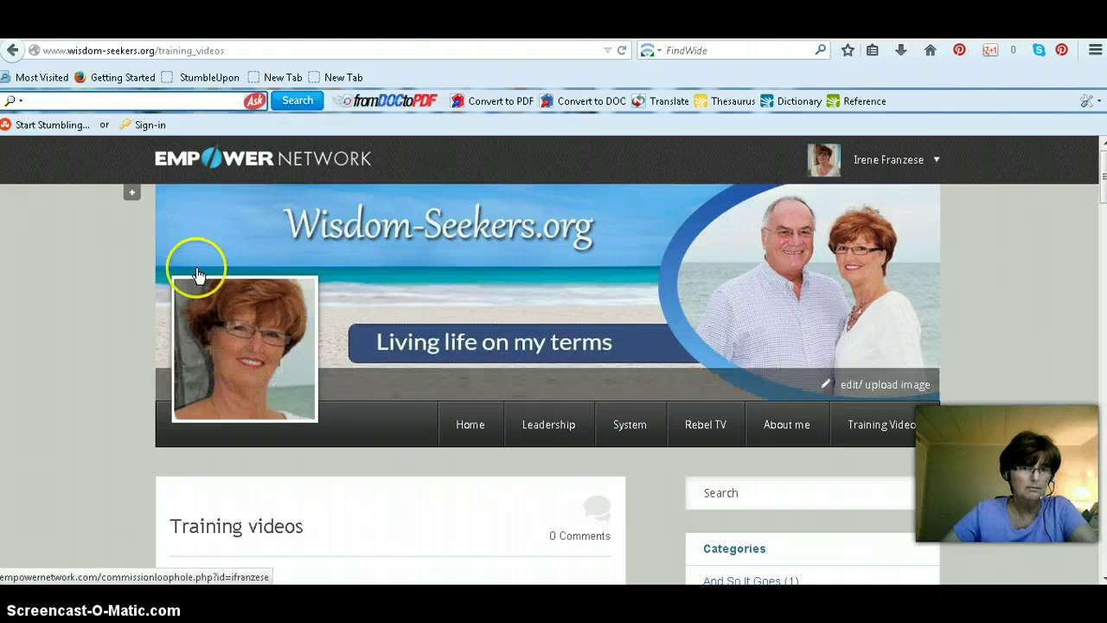
- Reopen the Training videos page (body 'test videos', permalink training_videos) from Page Customization for editing
left_click(130, 200)
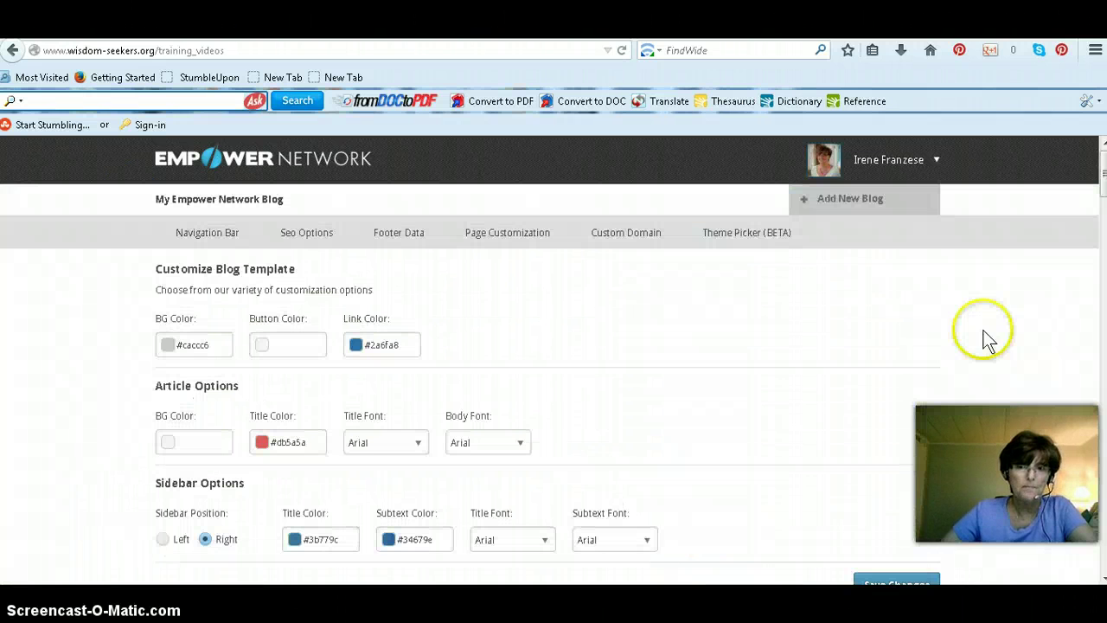
left_click(519, 239)
scroll(770, 372, "down", 2)
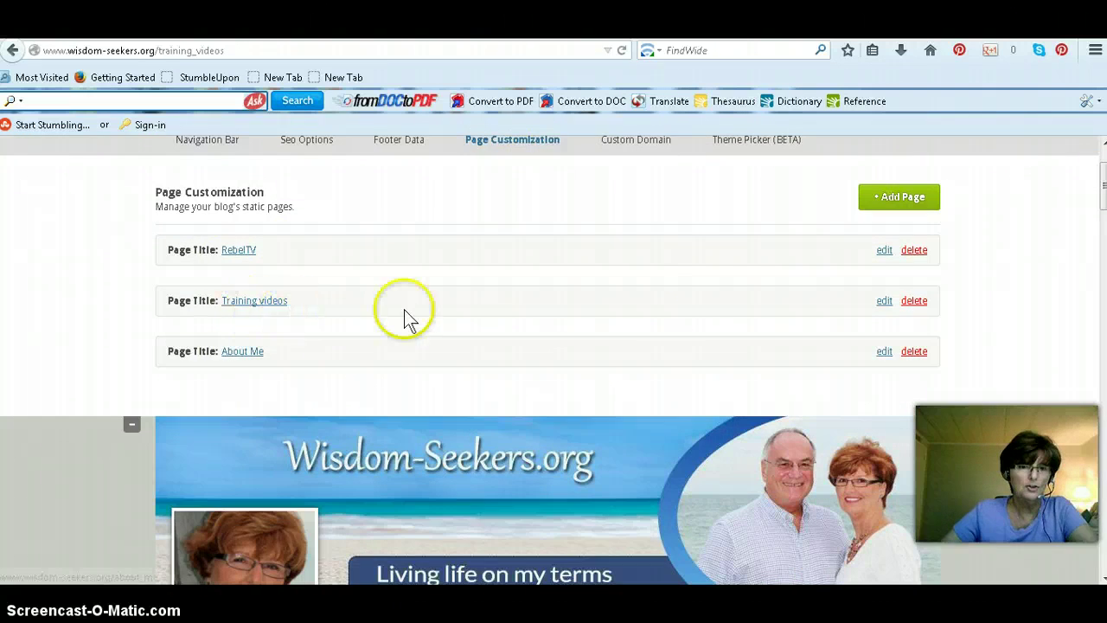
left_click(883, 304)
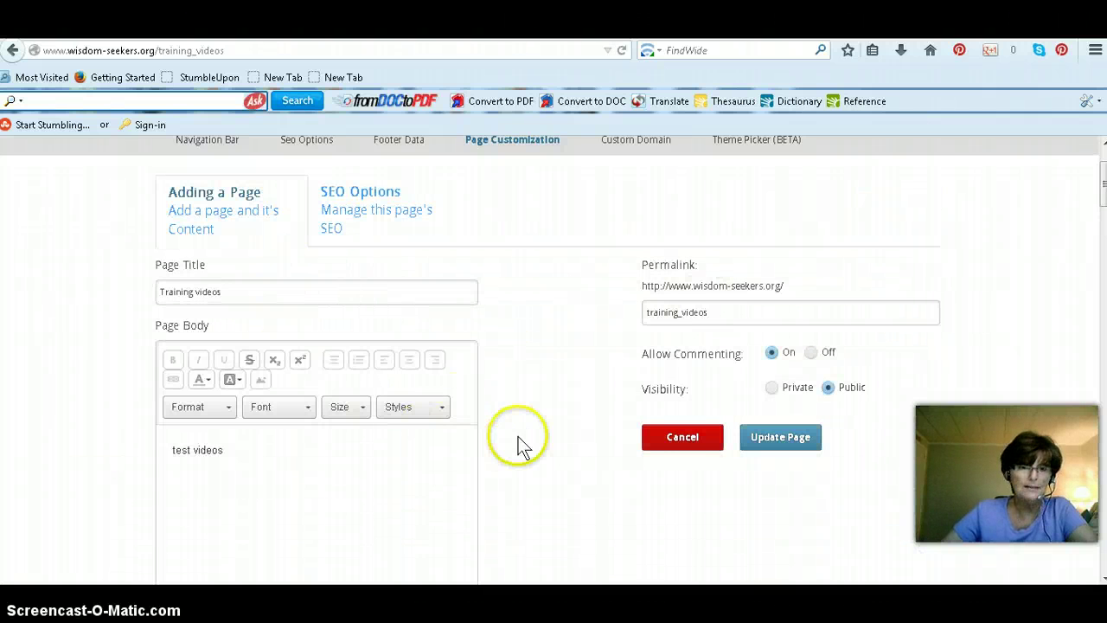
scroll(289, 368, "down", 4)
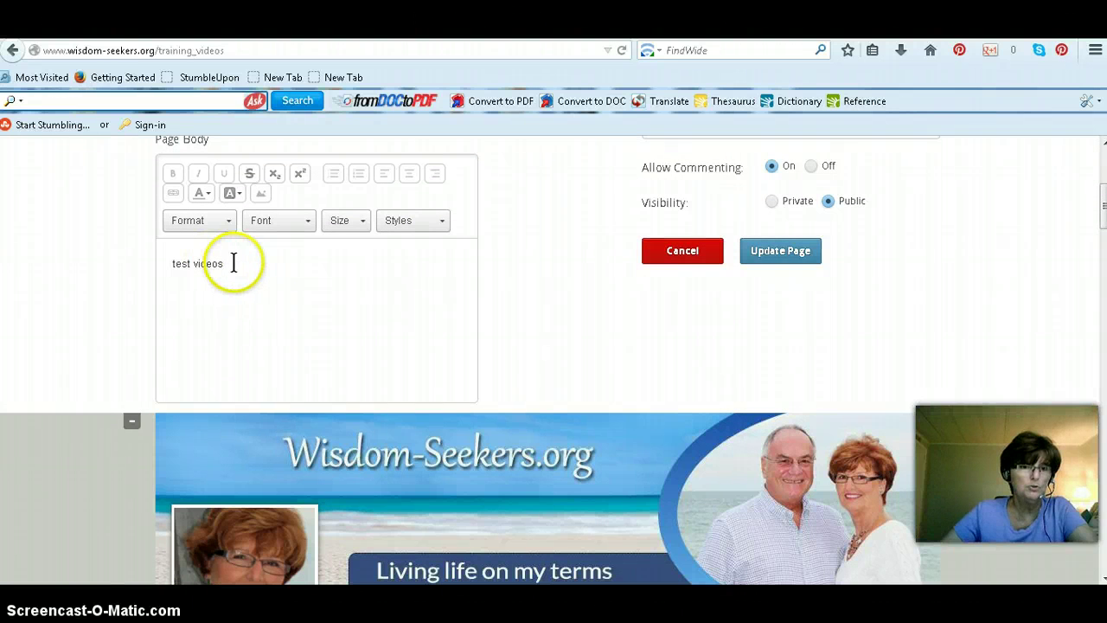